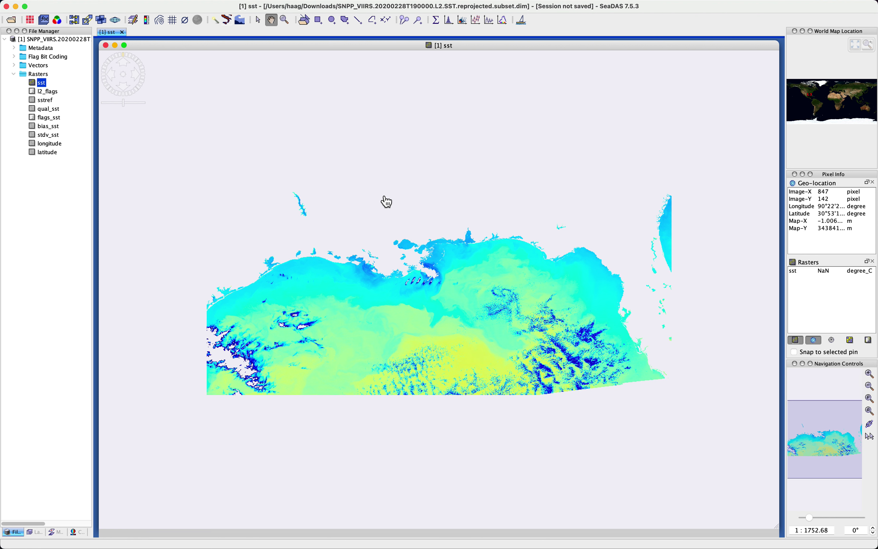
- Overlay map gridlines on the sst image and open the Color Manager, widened to show its full controls
{"action": "left_click", "coordinate": [173, 20]}
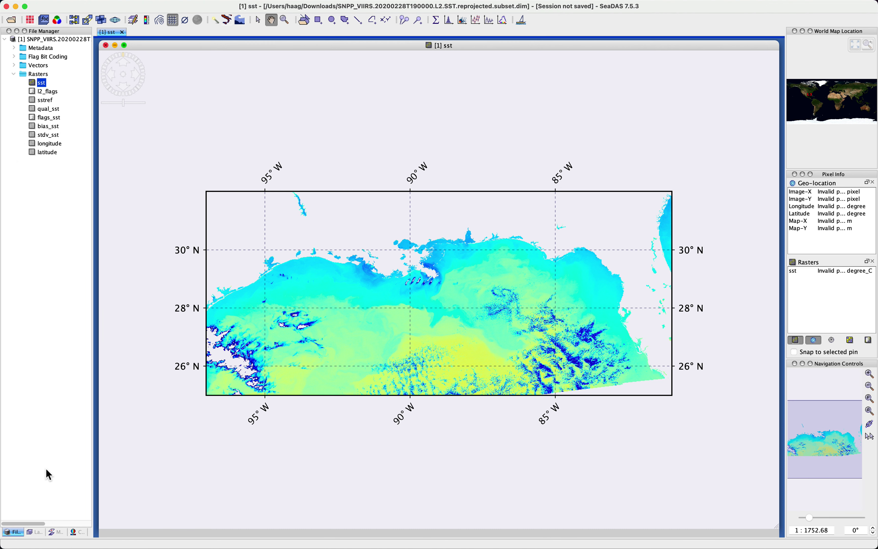
{"action": "left_click", "coordinate": [80, 533]}
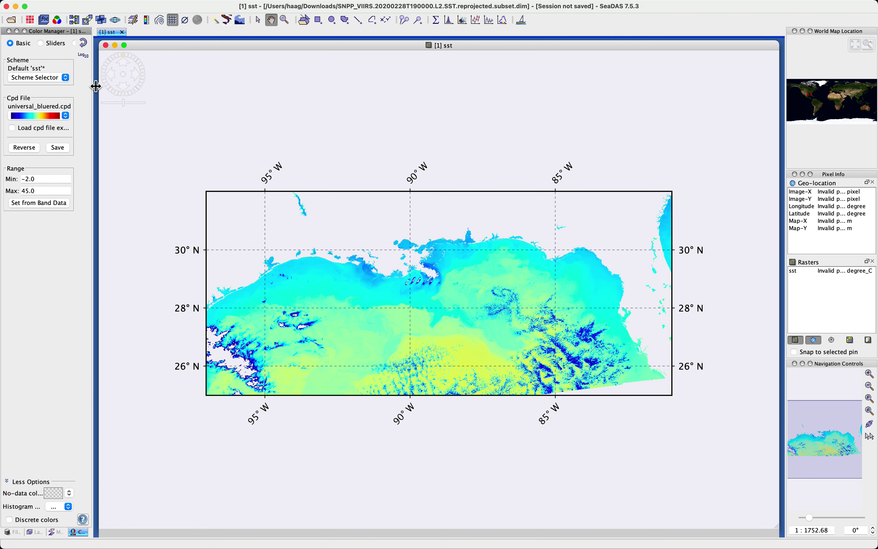
{"action": "left_click_drag", "start_coordinate": [96, 86], "coordinate": [148, 89]}
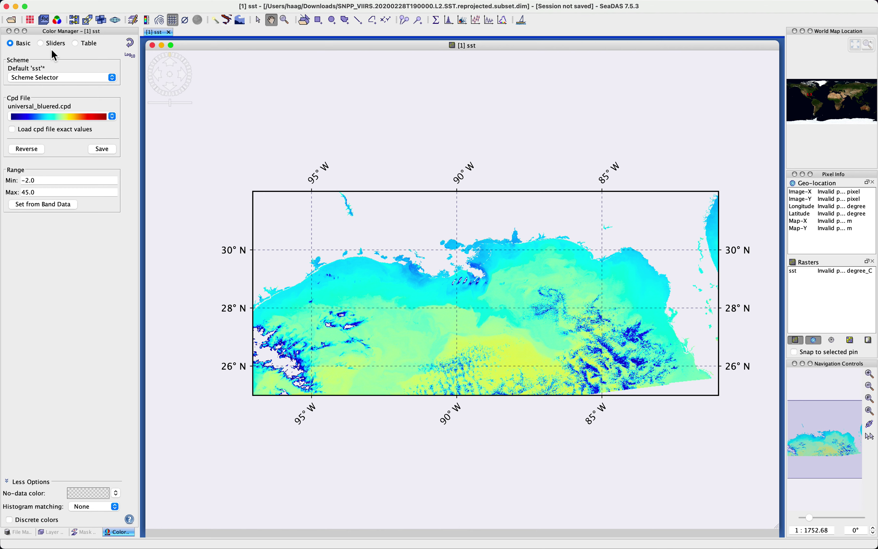
- Look through the full list of available color schemes, then close it without choosing one
{"action": "left_click", "coordinate": [33, 78]}
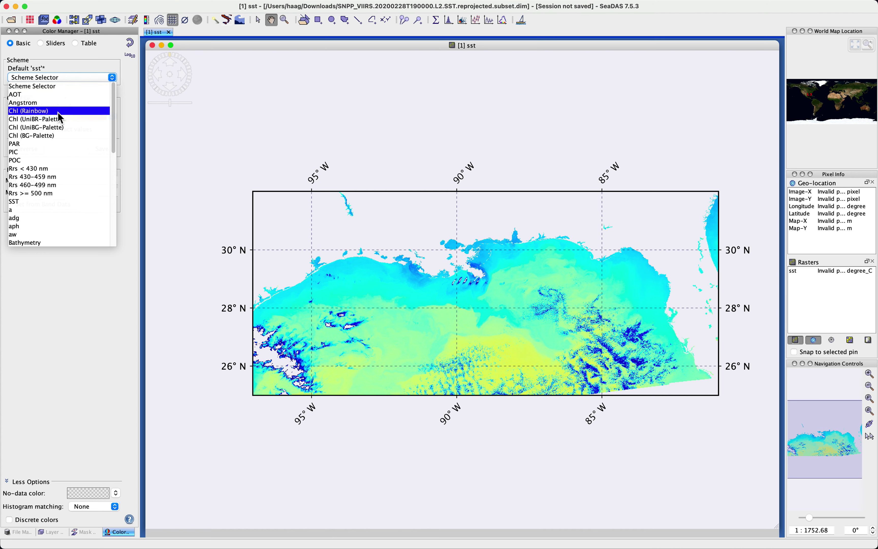
{"action": "scroll", "coordinate": [57, 125], "scroll_direction": "down", "scroll_amount": 6}
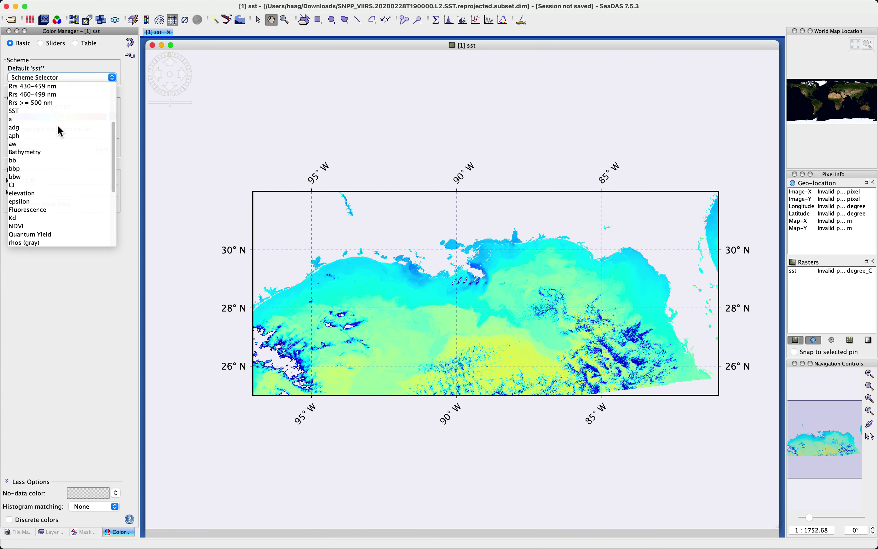
{"action": "scroll", "coordinate": [57, 124], "scroll_direction": "down", "scroll_amount": 3}
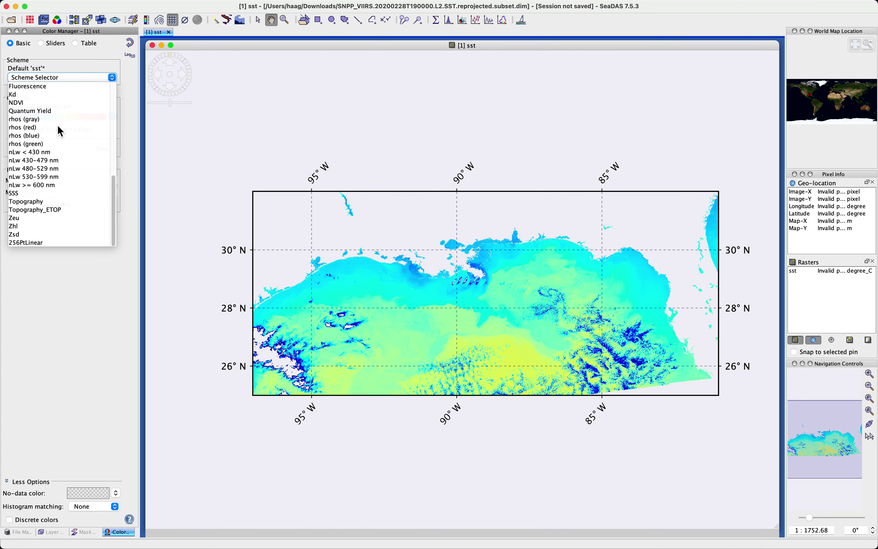
{"action": "scroll", "coordinate": [58, 124], "scroll_direction": "up", "scroll_amount": 2}
{"action": "scroll", "coordinate": [58, 125], "scroll_direction": "up", "scroll_amount": 8}
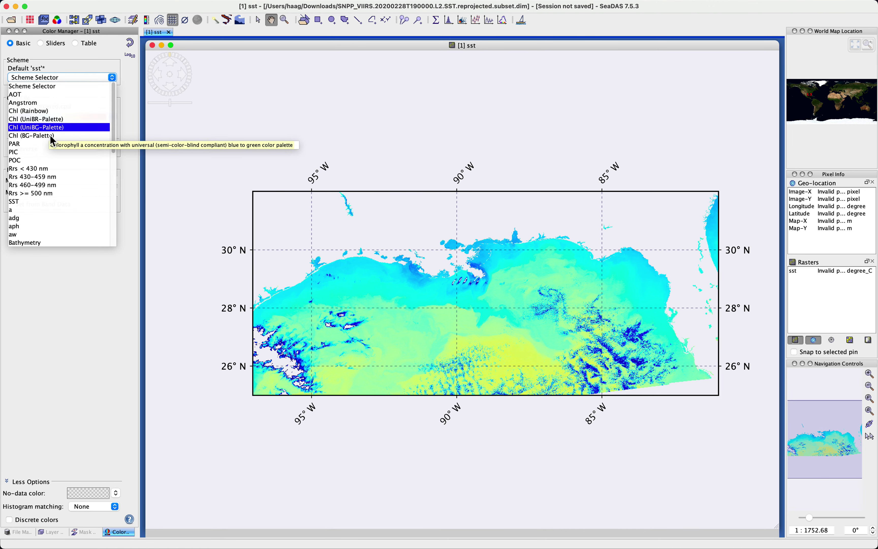
{"action": "scroll", "coordinate": [47, 180], "scroll_direction": "down", "scroll_amount": 10}
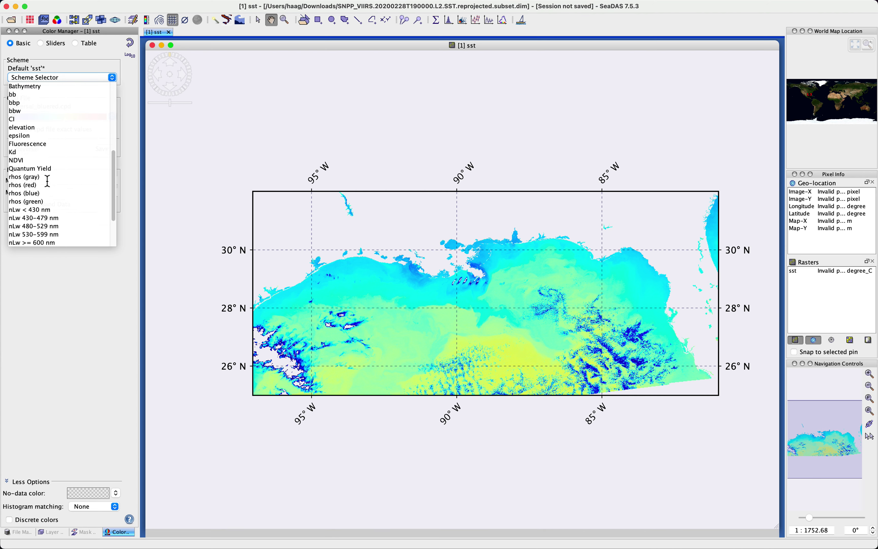
{"action": "left_click", "coordinate": [244, 189]}
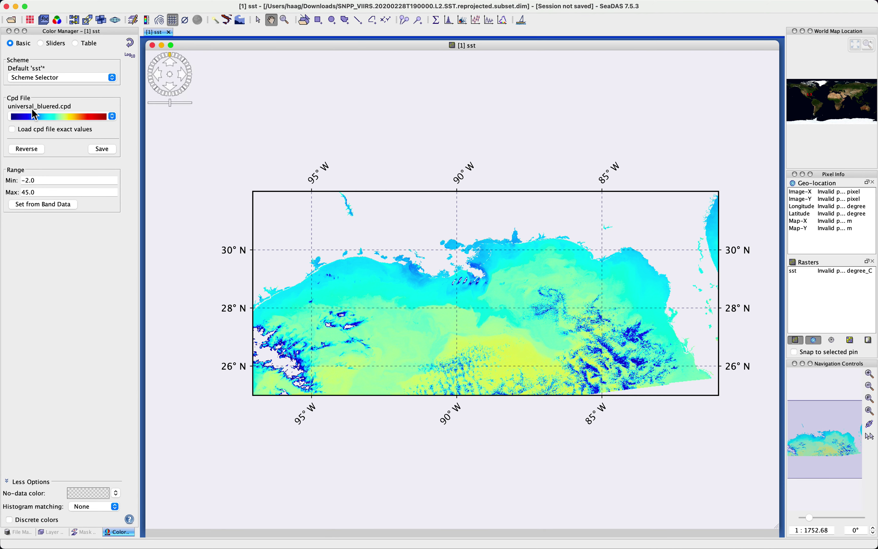
- Apply the SST color scheme to the sst image
{"action": "left_click", "coordinate": [50, 77]}
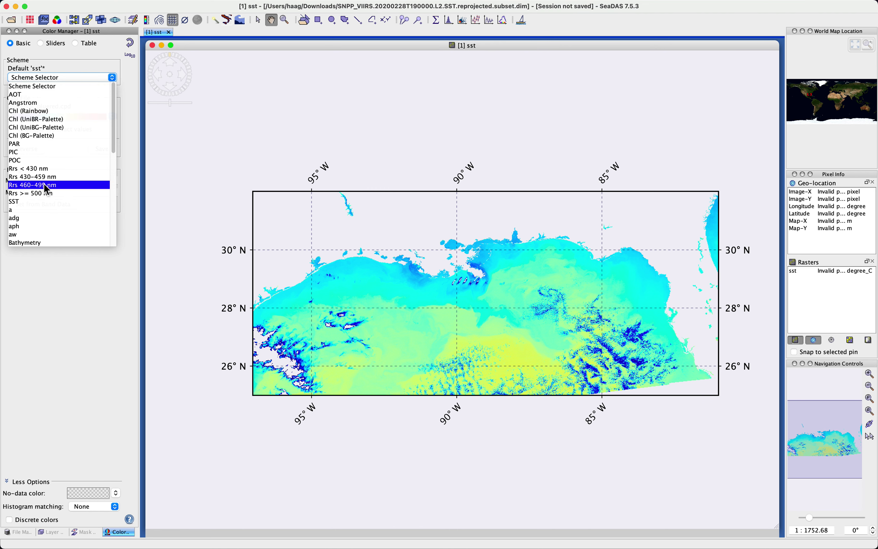
{"action": "scroll", "coordinate": [44, 184], "scroll_direction": "down", "scroll_amount": 4}
{"action": "scroll", "coordinate": [44, 183], "scroll_direction": "down", "scroll_amount": 2}
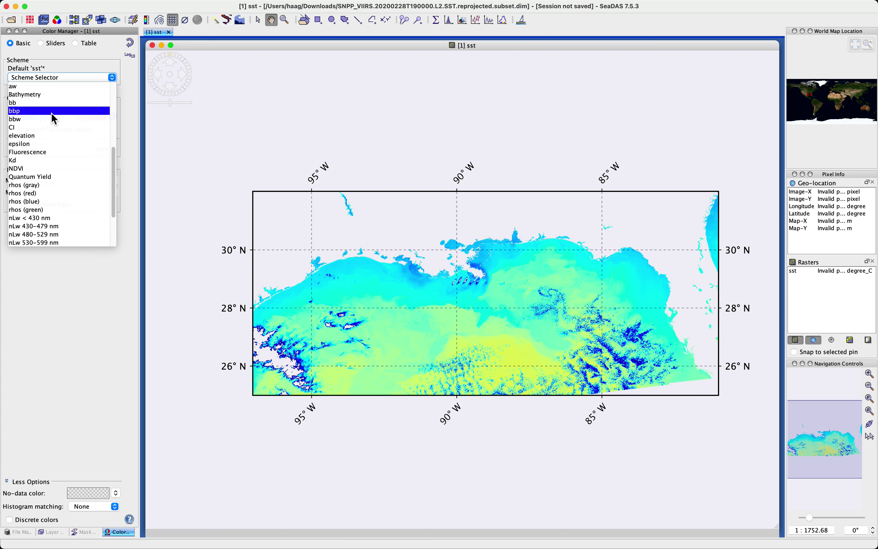
{"action": "scroll", "coordinate": [52, 114], "scroll_direction": "up", "scroll_amount": 6}
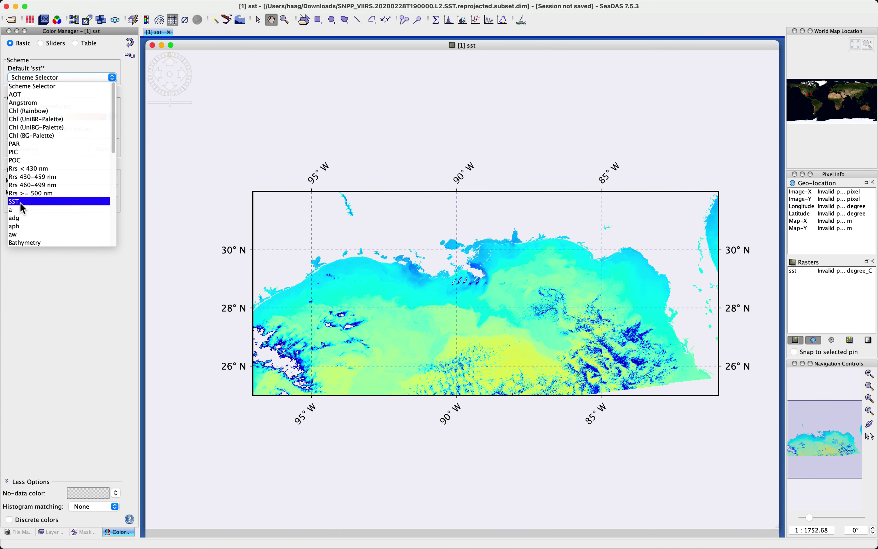
{"action": "left_click", "coordinate": [20, 202]}
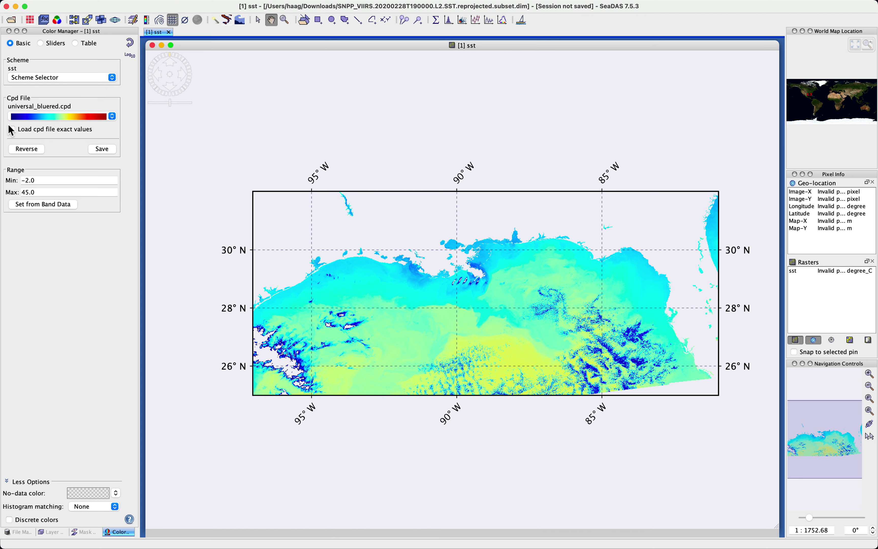
- Try reversing the color palette, restore its original direction, and set the color range from the band data
{"action": "left_click", "coordinate": [20, 148]}
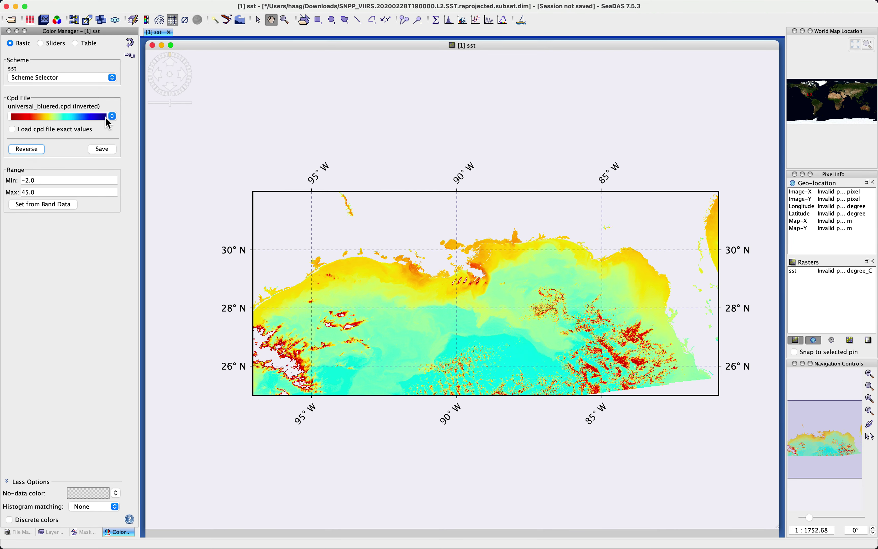
{"action": "left_click", "coordinate": [25, 149]}
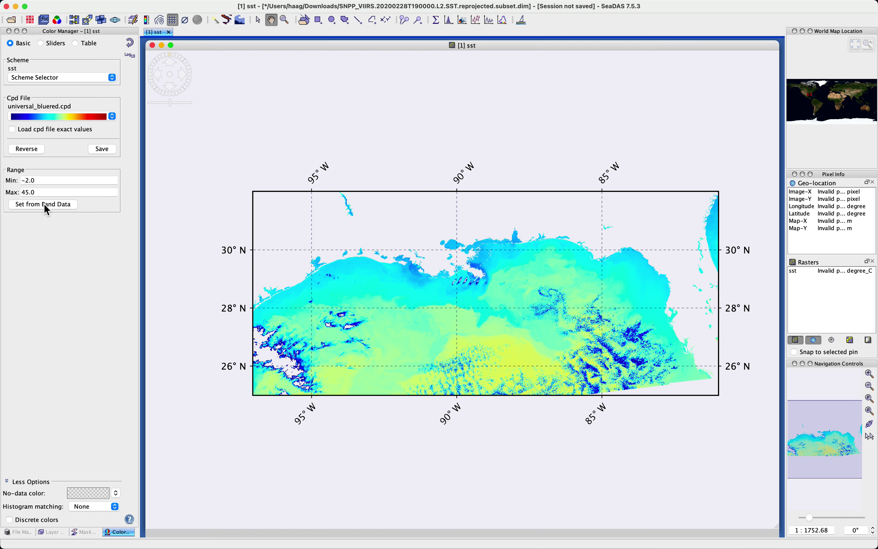
{"action": "left_click", "coordinate": [38, 206]}
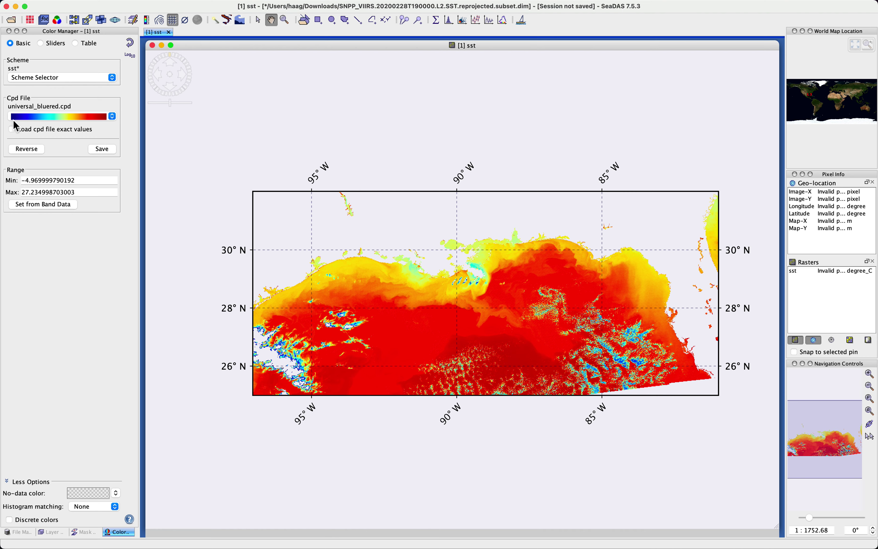
{"action": "left_click", "coordinate": [111, 116]}
- Set the color range of the sst image to a minimum of 10 and a maximum of 28
{"action": "left_click_drag", "start_coordinate": [22, 183], "coordinate": [77, 182]}
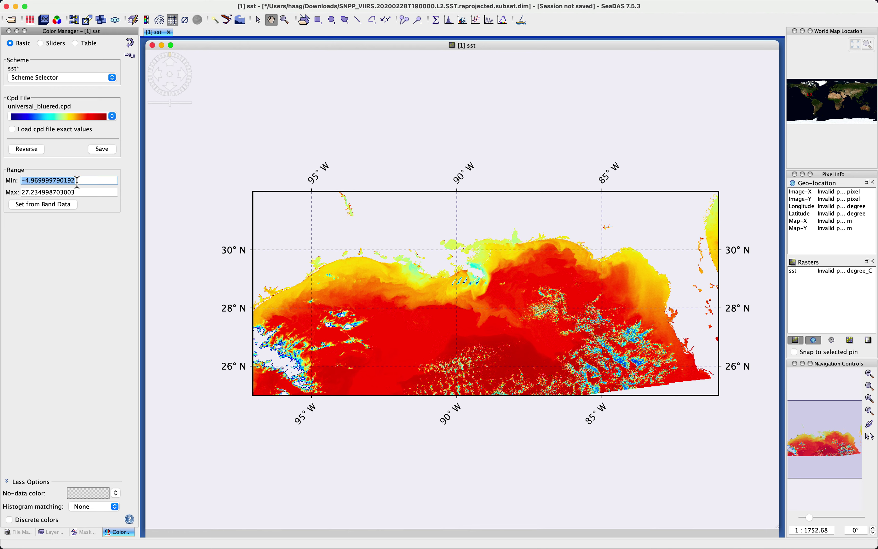
{"action": "type", "text": "10"}
{"action": "key", "text": "Return"}
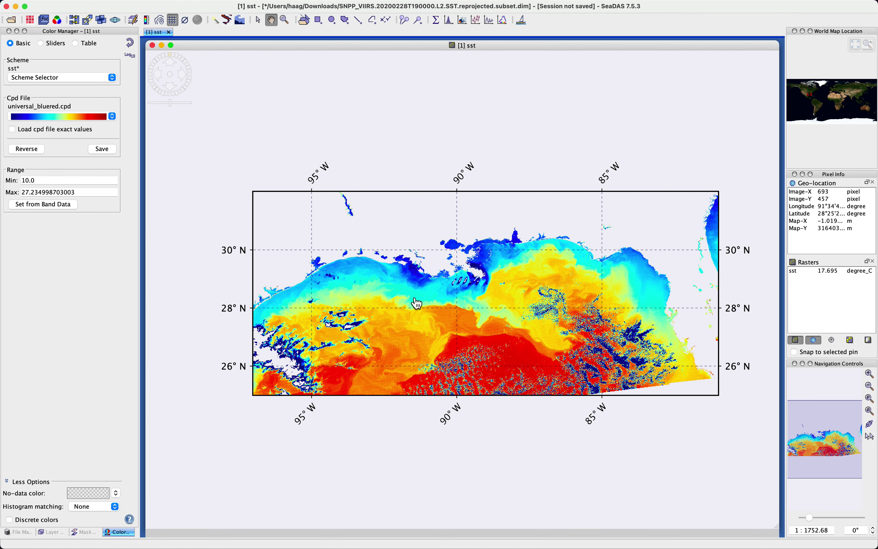
{"action": "left_click", "coordinate": [90, 194]}
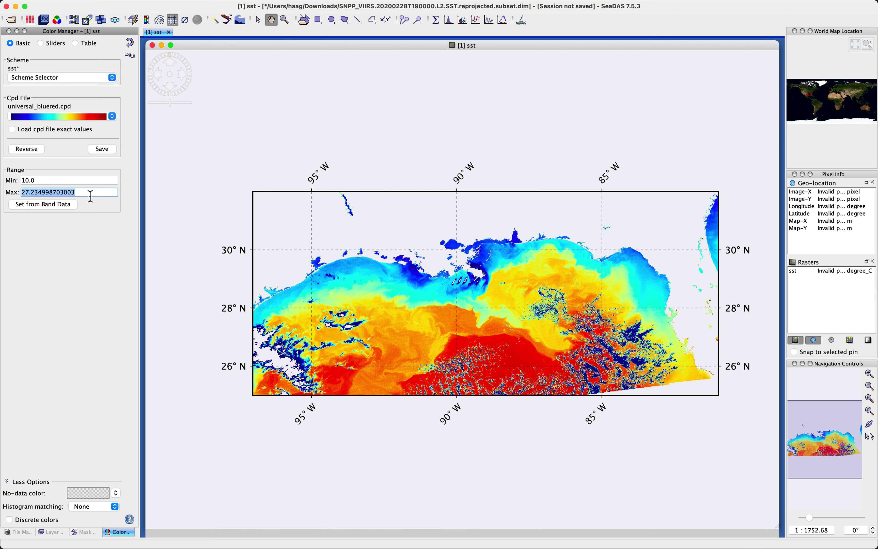
{"action": "type", "text": "28"}
{"action": "key", "text": "Return"}
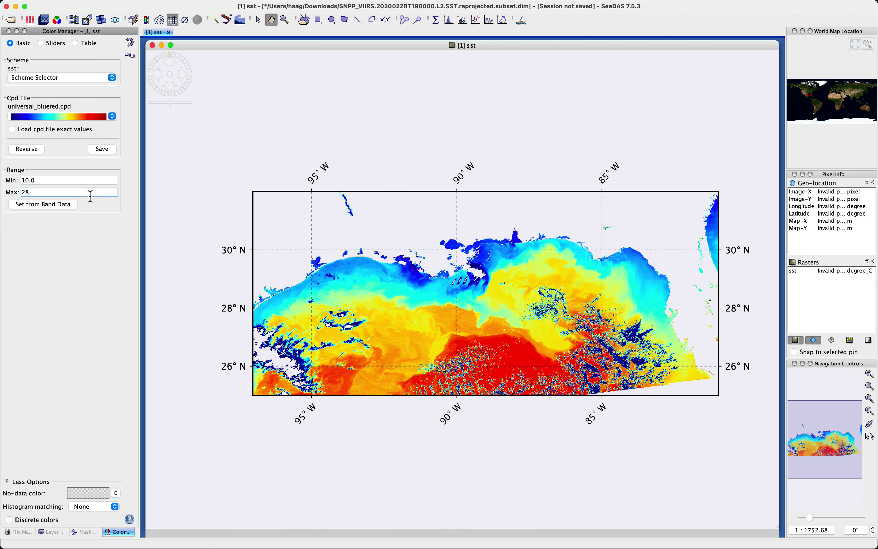
- Raise the minimum of the sst color range to 12
{"action": "left_click", "coordinate": [63, 181]}
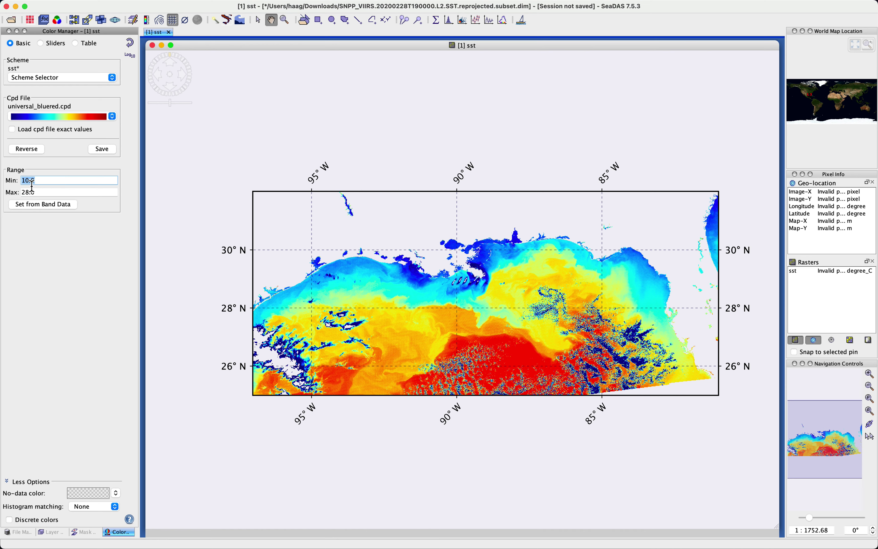
{"action": "left_click", "coordinate": [446, 302]}
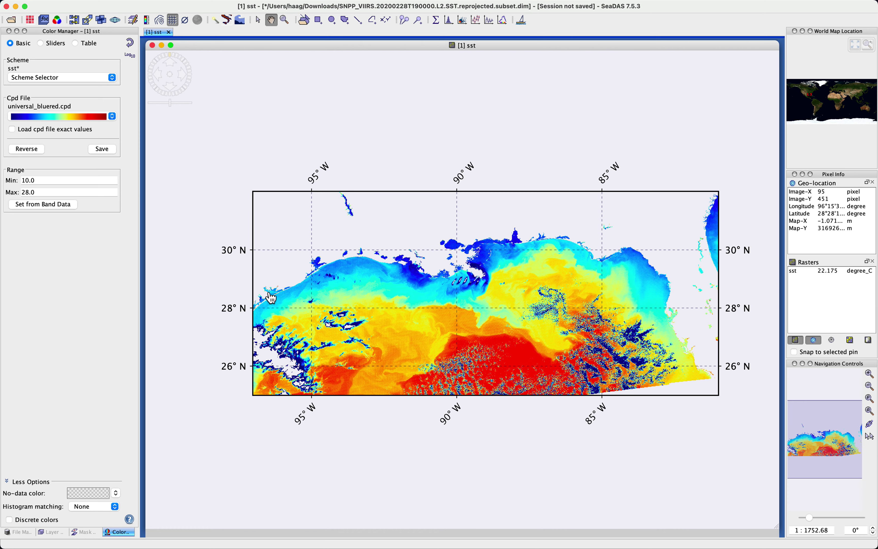
{"action": "left_click", "coordinate": [48, 182]}
{"action": "type", "text": "12"}
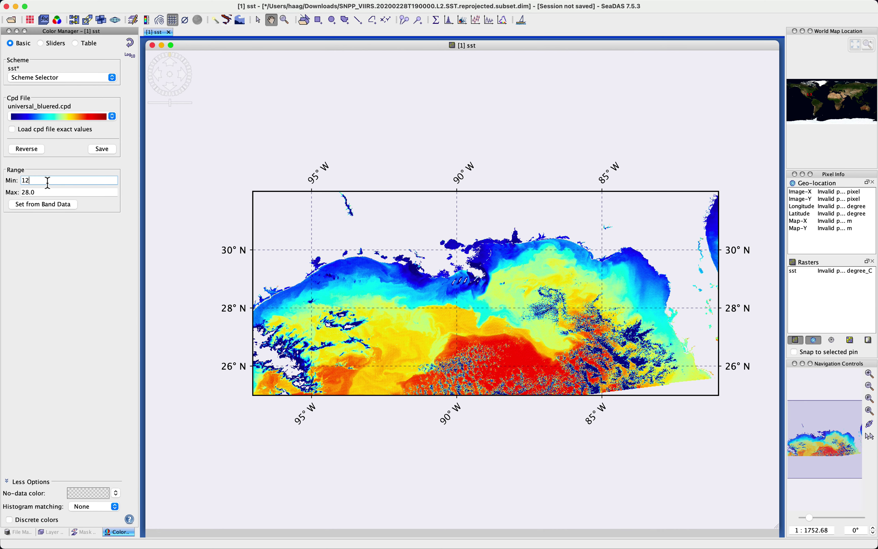
{"action": "left_click", "coordinate": [324, 287]}
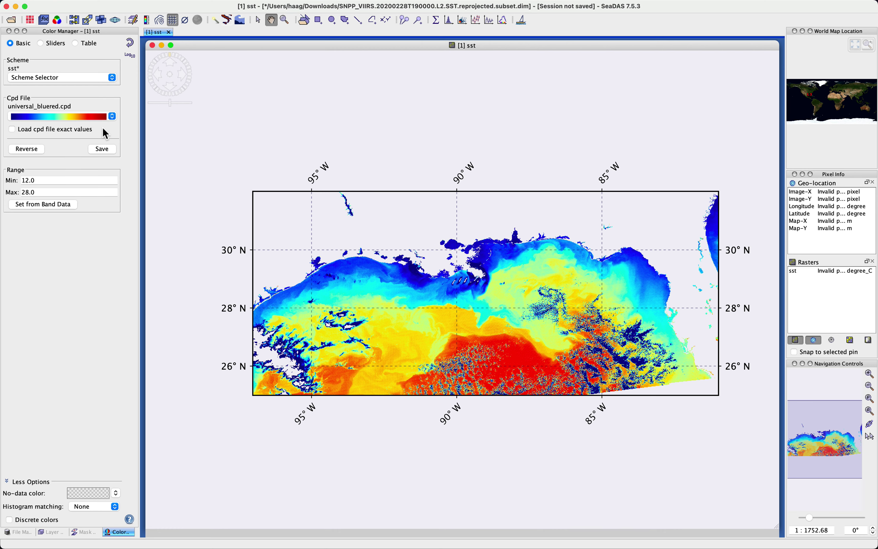
- Set the maximum of the sst color range to 35
{"action": "left_click", "coordinate": [43, 194]}
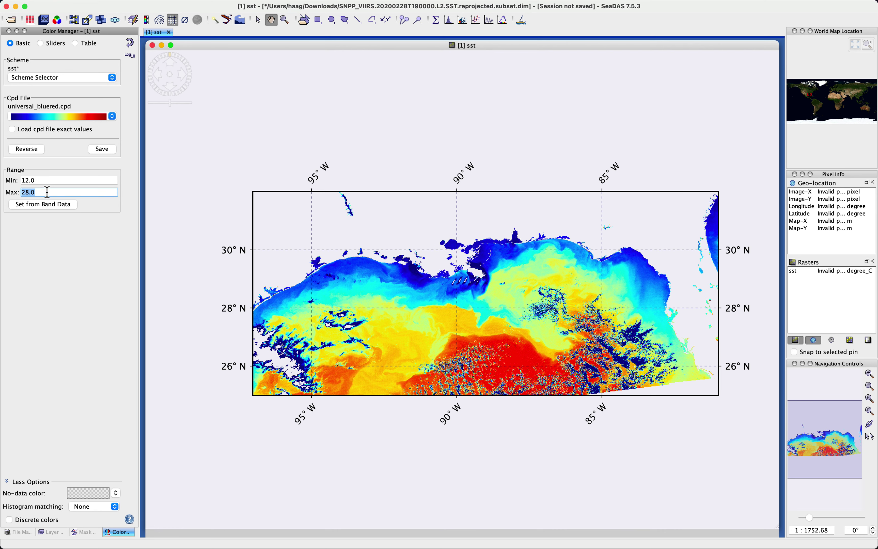
{"action": "type", "text": "35"}
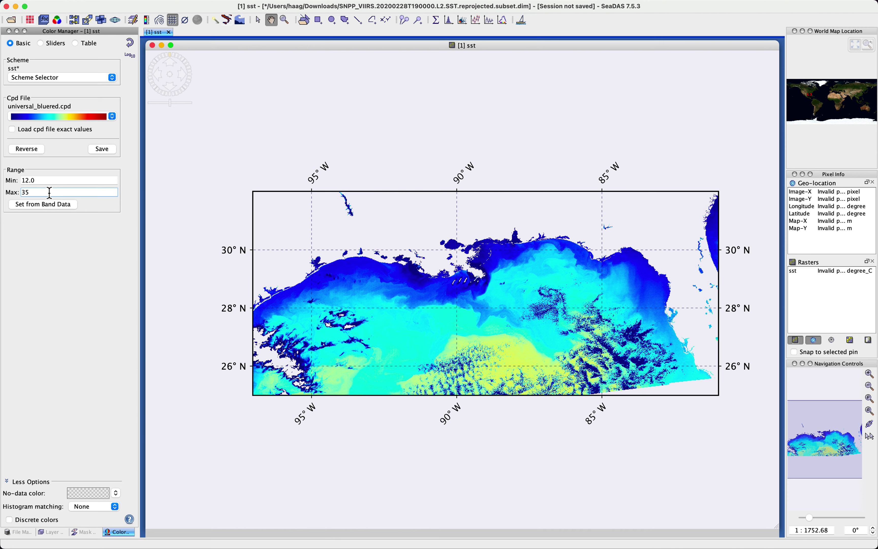
{"action": "left_click", "coordinate": [194, 277]}
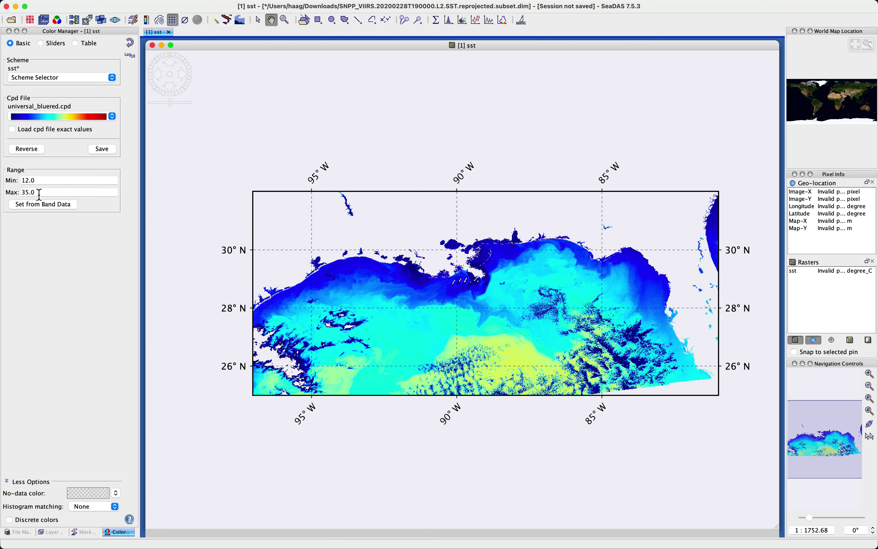
- Lower the maximum of the sst color range to 20 and examine the recolored image
{"action": "mouse_move", "coordinate": [39, 194]}
{"action": "left_mouse_down"}
{"action": "mouse_move", "coordinate": [20, 194]}
{"action": "mouse_move", "coordinate": [34, 195]}
{"action": "left_mouse_up"}
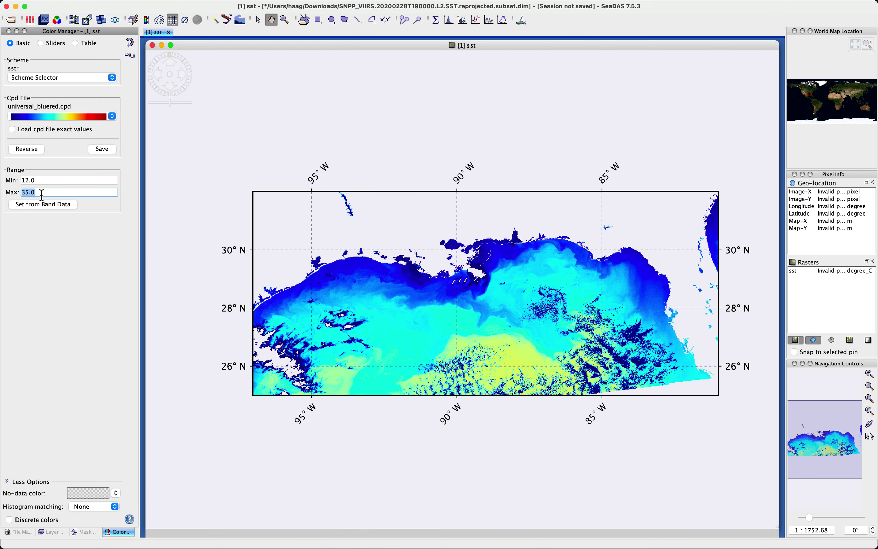
{"action": "type", "text": "20"}
{"action": "key", "text": "Return"}
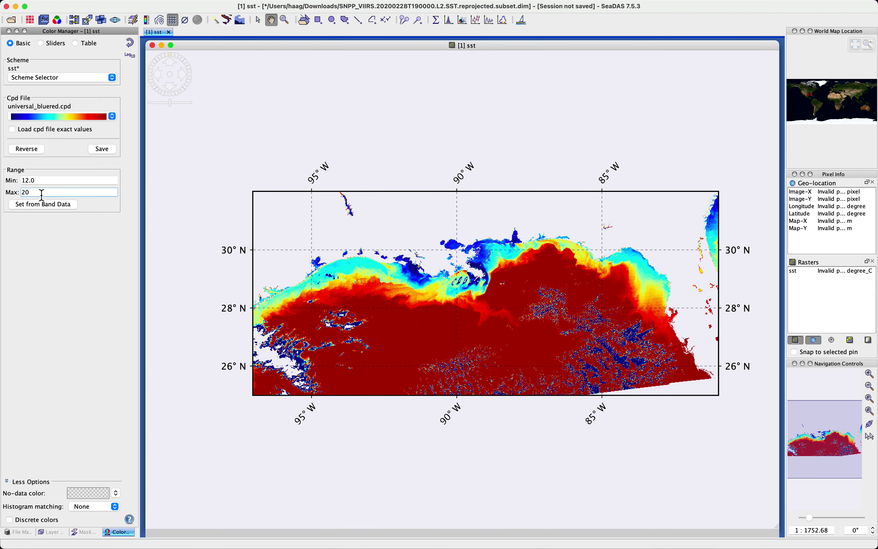
{"action": "left_click", "coordinate": [171, 313]}
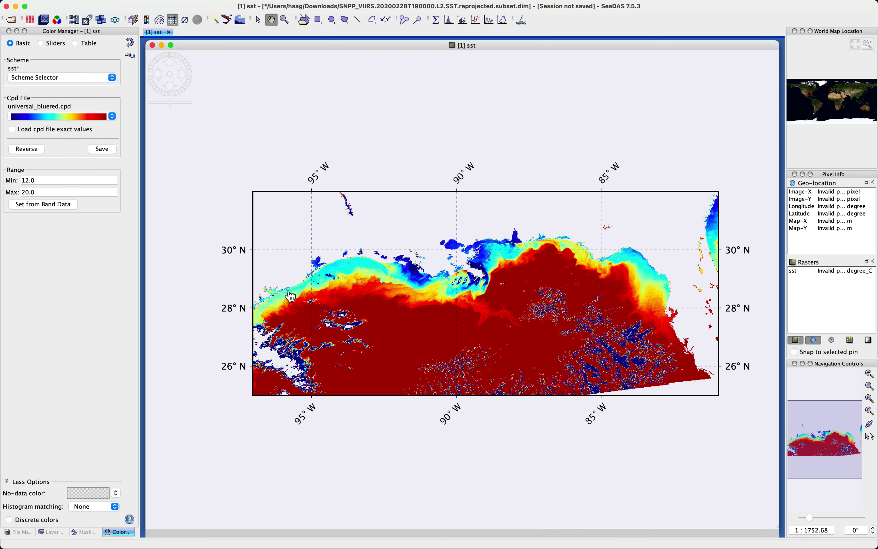
{"action": "scroll", "coordinate": [428, 391], "scroll_direction": "up", "scroll_amount": 1}
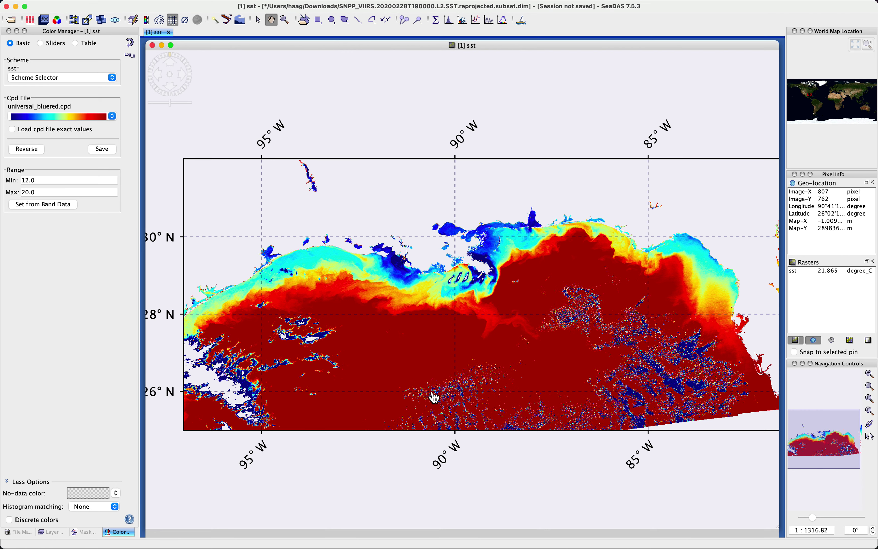
- Reset the sst color range from the band data and set its minimum to 10
{"action": "left_click", "coordinate": [43, 204]}
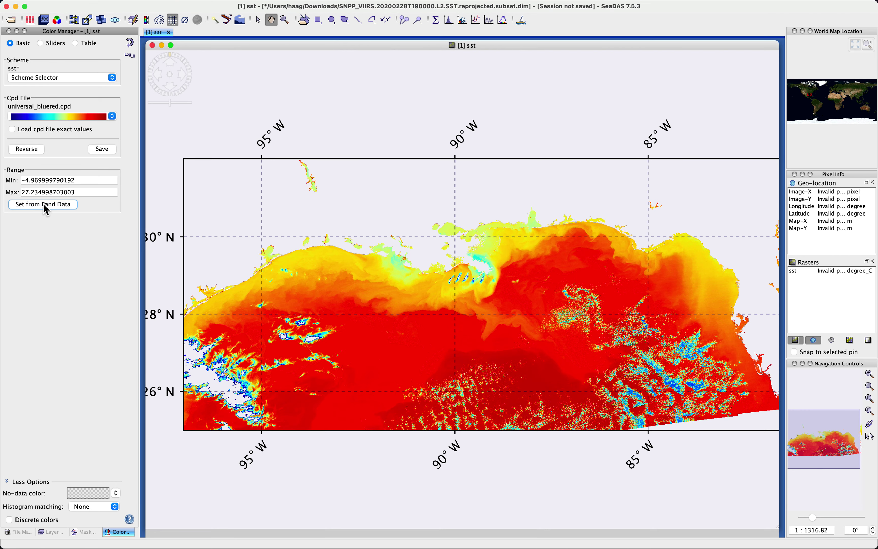
{"action": "left_click", "coordinate": [87, 184]}
{"action": "triple_click", "coordinate": [87, 183]}
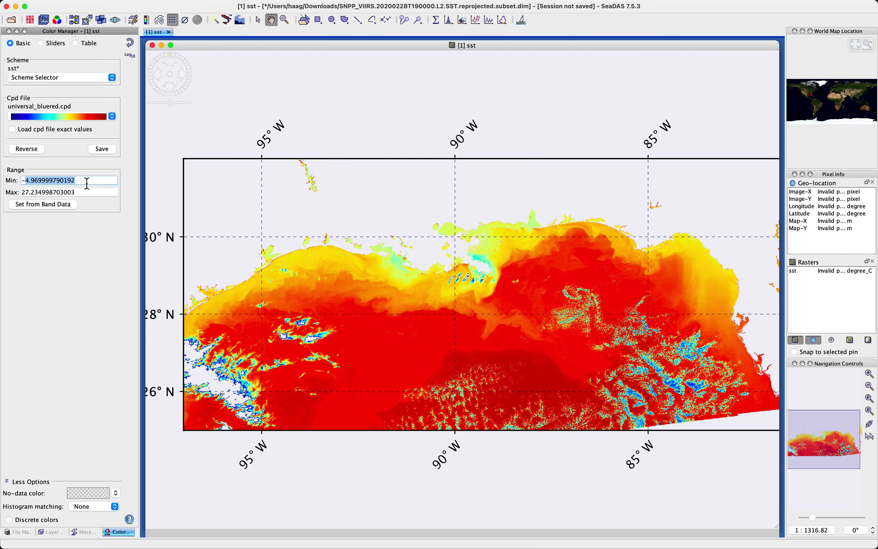
{"action": "key", "text": "BackSpace"}
{"action": "type", "text": "10"}
{"action": "key", "text": "Return"}
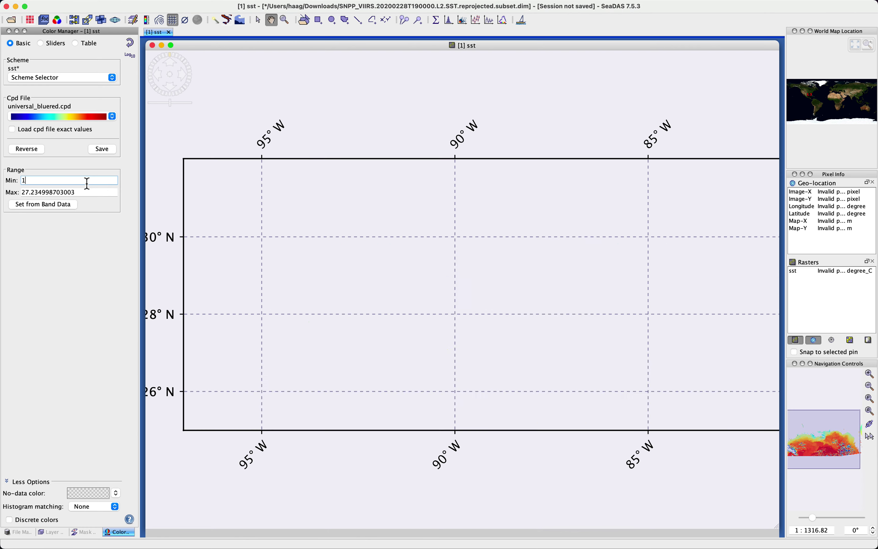
- Set the maximum of the sst color range to 28
{"action": "triple_click", "coordinate": [90, 193]}
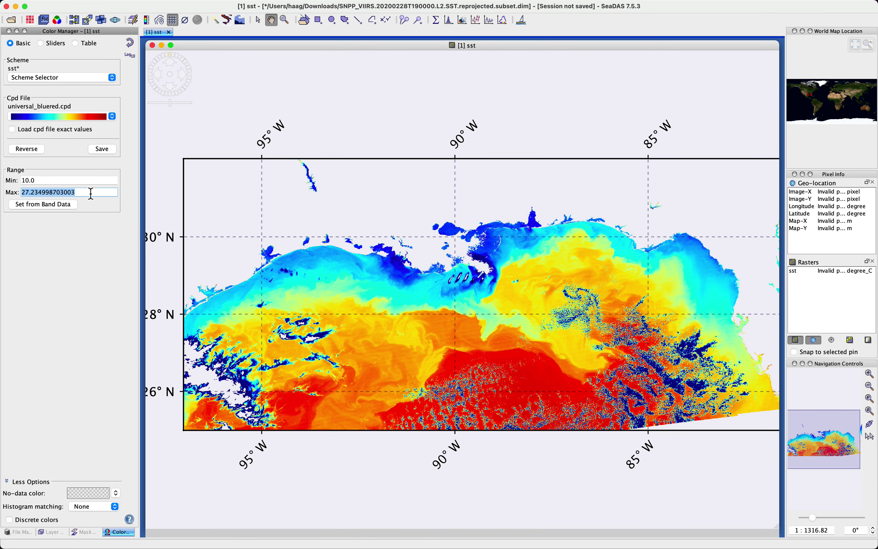
{"action": "type", "text": "28"}
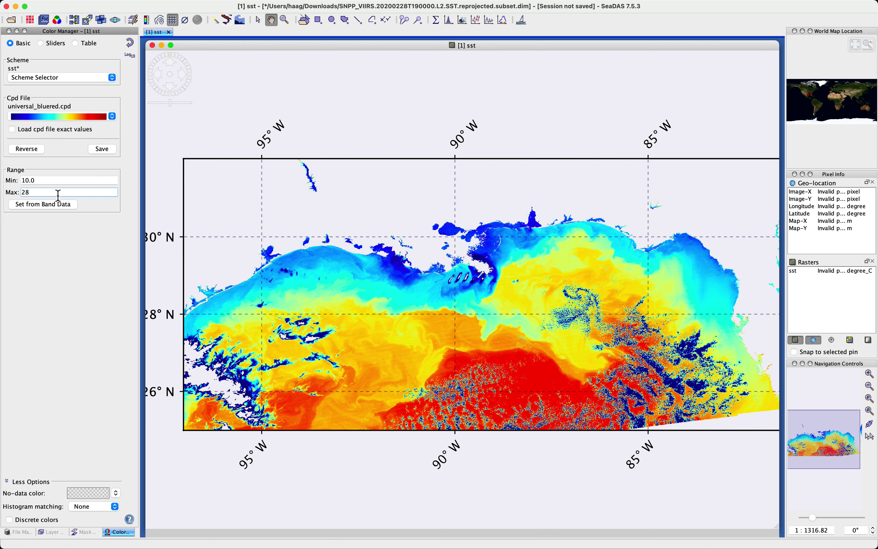
{"action": "left_click", "coordinate": [298, 298]}
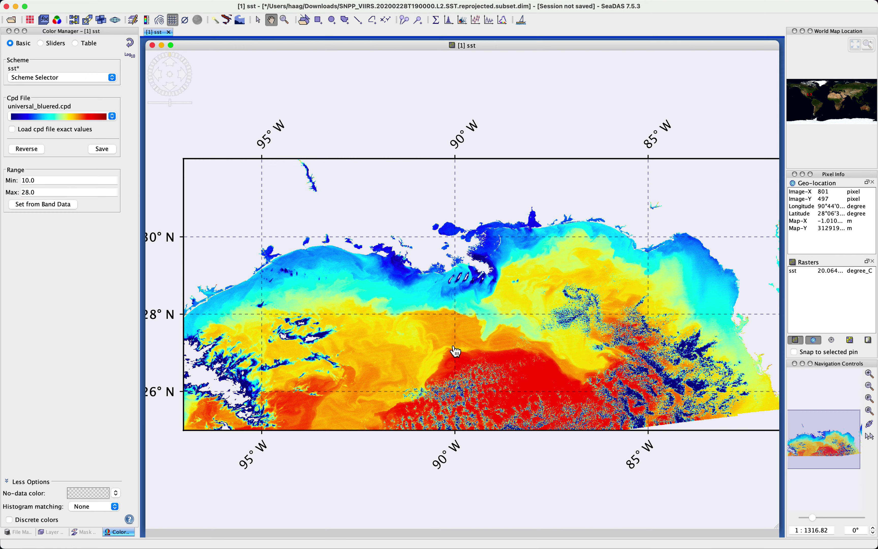
- Preview the color bar for exporting from the sst image and close its settings without creating it
{"action": "mouse_move", "coordinate": [39, 6]}
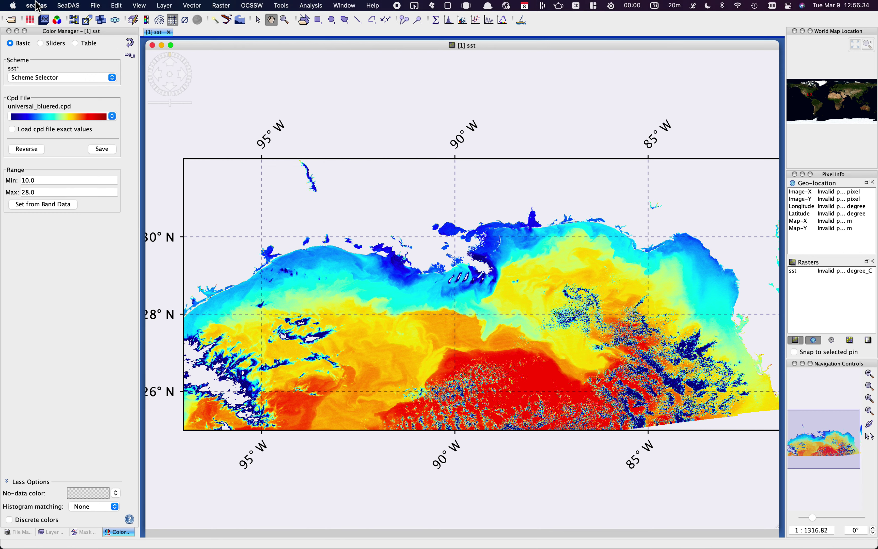
{"action": "left_click", "coordinate": [103, 6]}
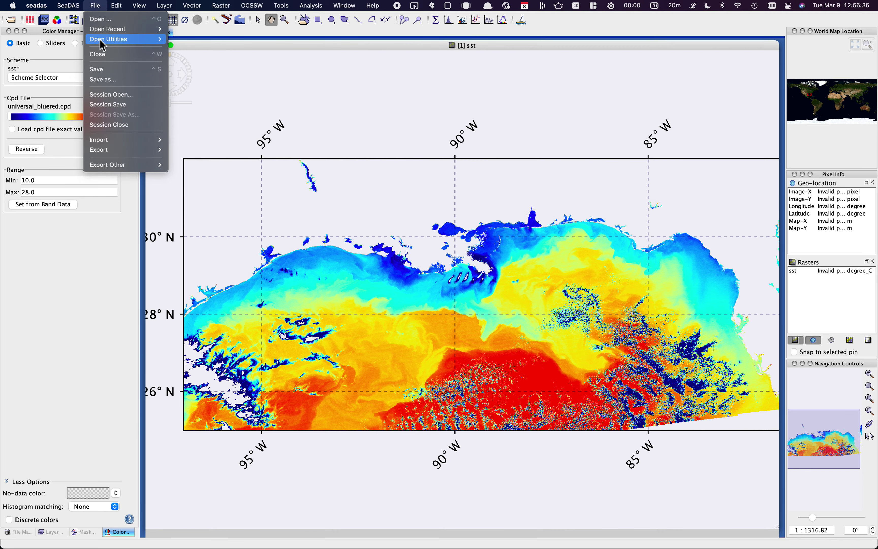
{"action": "mouse_move", "coordinate": [111, 168]}
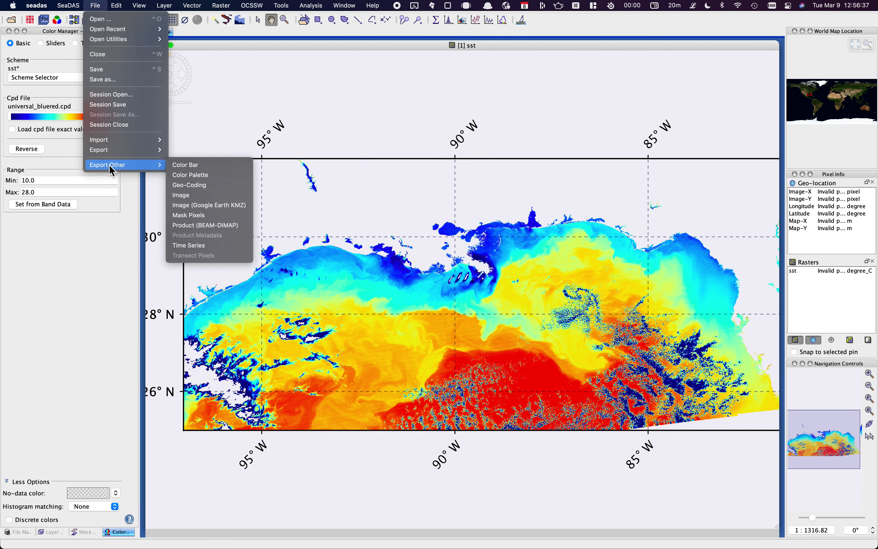
{"action": "left_click", "coordinate": [204, 166]}
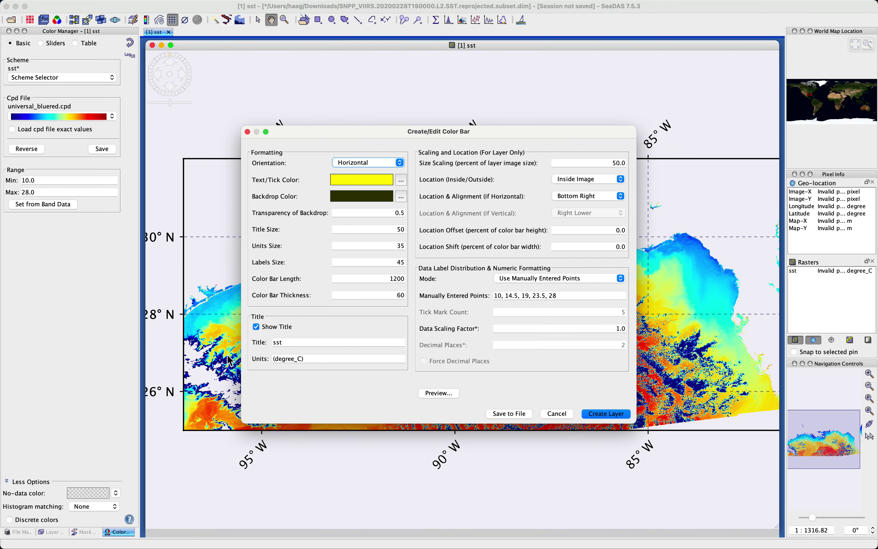
{"action": "left_click", "coordinate": [439, 394]}
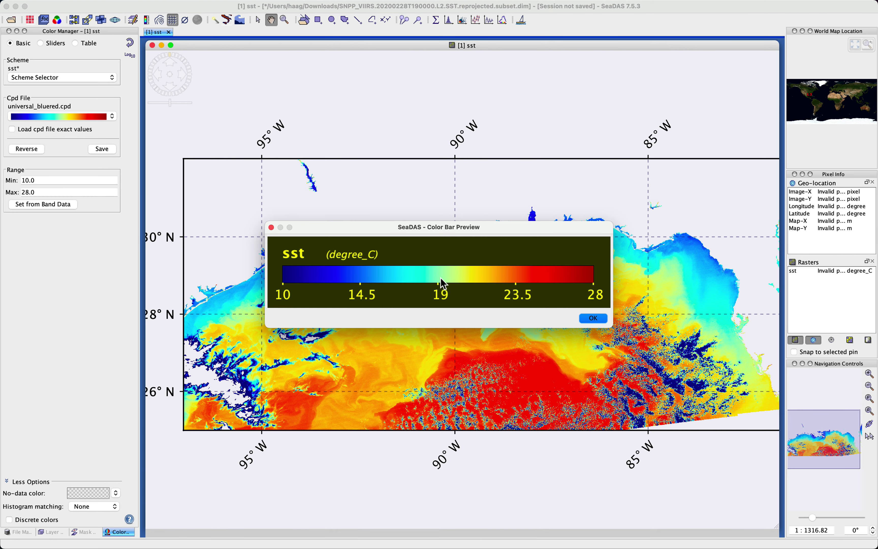
{"action": "left_click", "coordinate": [593, 319]}
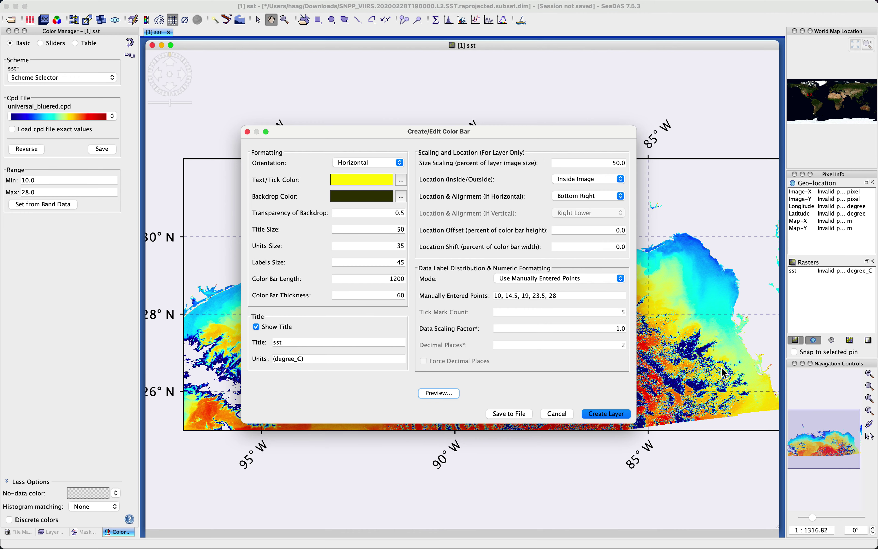
{"action": "left_click", "coordinate": [568, 418]}
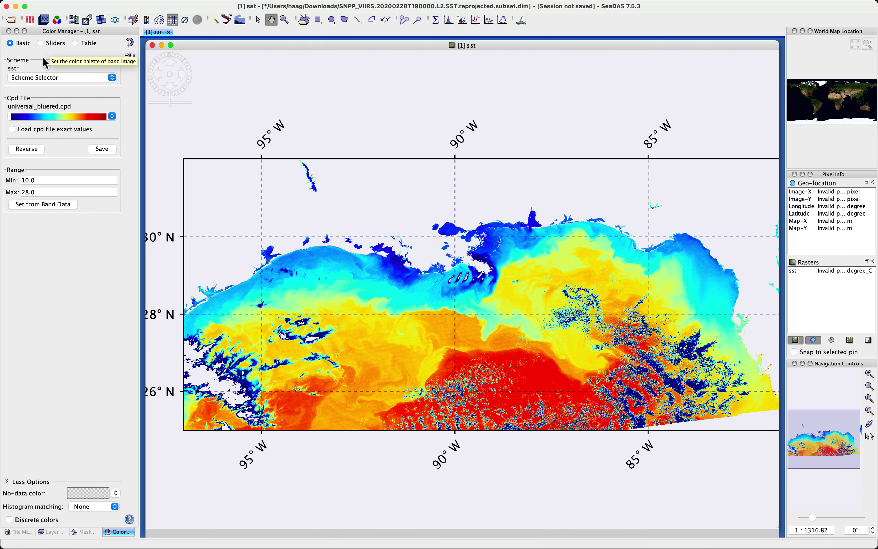
- Narrow both ends of the sst color range with the histogram sliders and restore the default palette
{"action": "left_click", "coordinate": [41, 43]}
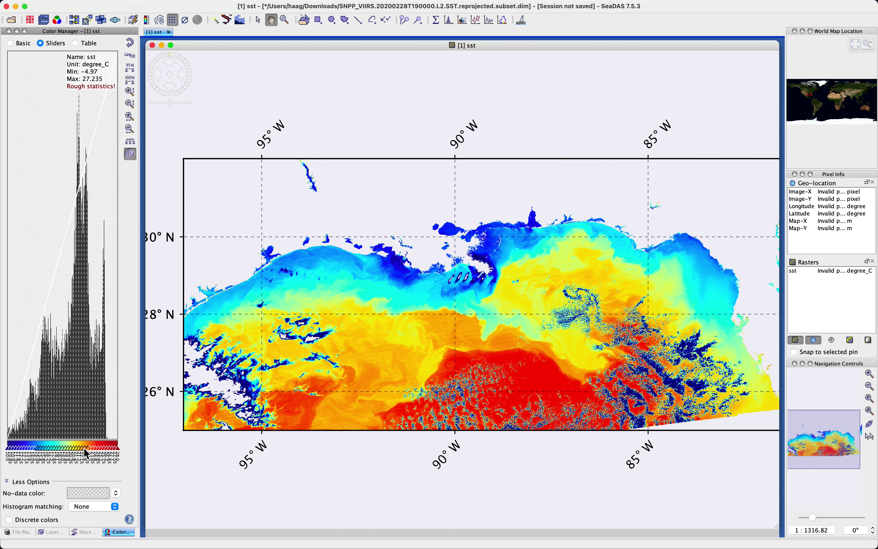
{"action": "left_click_drag", "start_coordinate": [84, 449], "coordinate": [116, 449]}
{"action": "left_click_drag", "start_coordinate": [12, 453], "coordinate": [31, 448]}
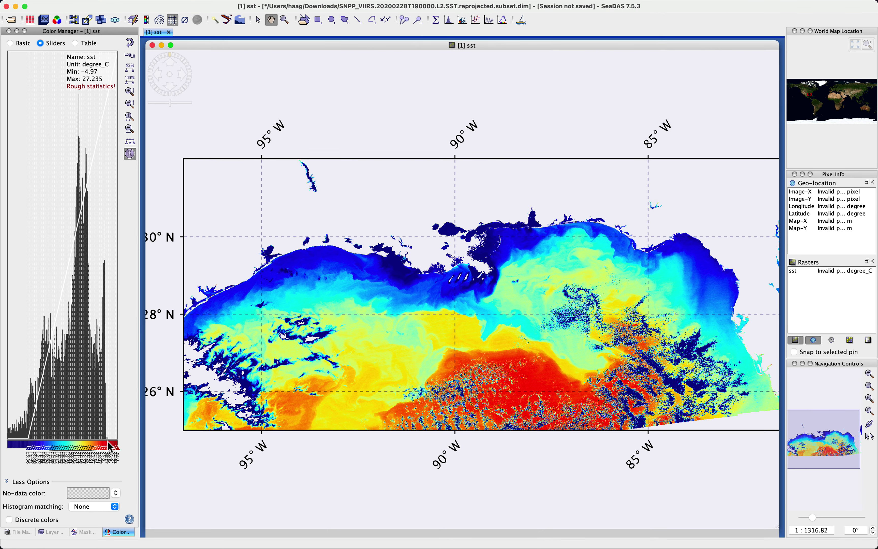
{"action": "left_click_drag", "start_coordinate": [119, 449], "coordinate": [109, 450]}
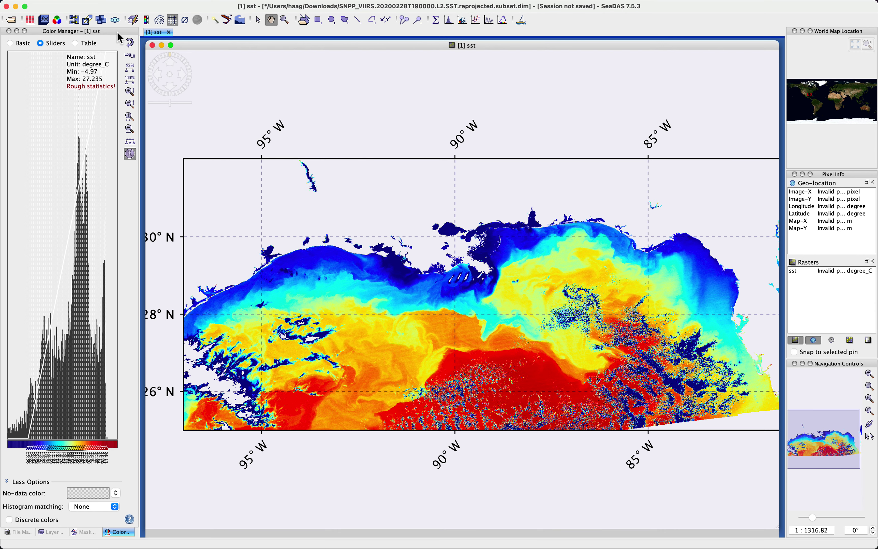
{"action": "left_click", "coordinate": [131, 44]}
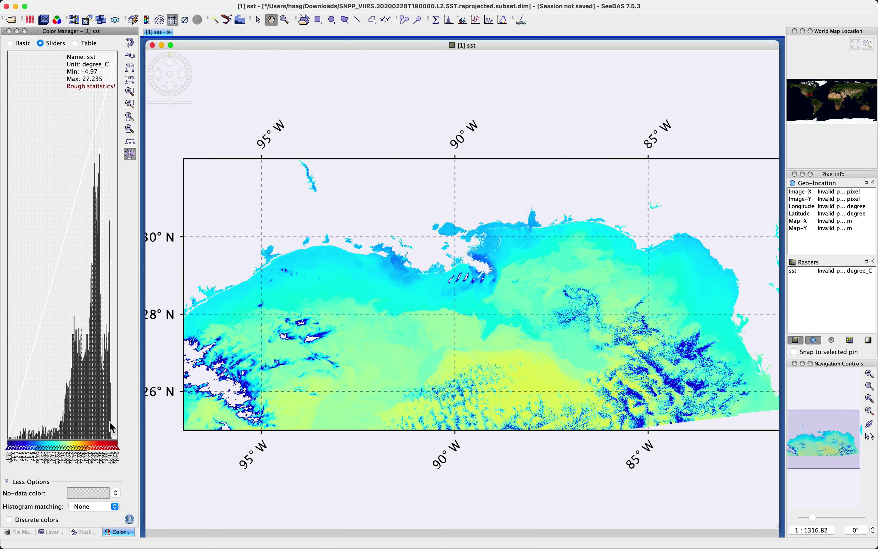
- Try logarithmic scaling on the sst color palette and return to the default scaling
{"action": "left_click", "coordinate": [130, 55]}
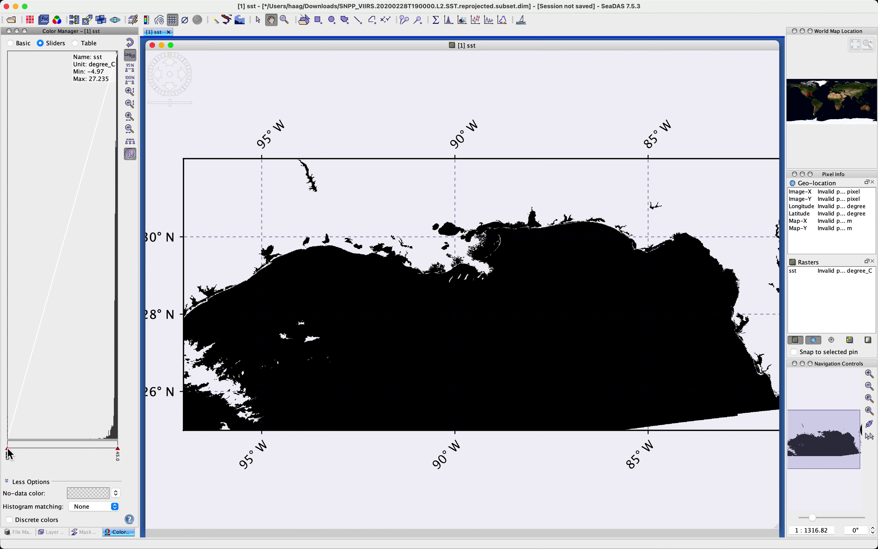
{"action": "left_click", "coordinate": [132, 55]}
{"action": "left_click", "coordinate": [133, 48]}
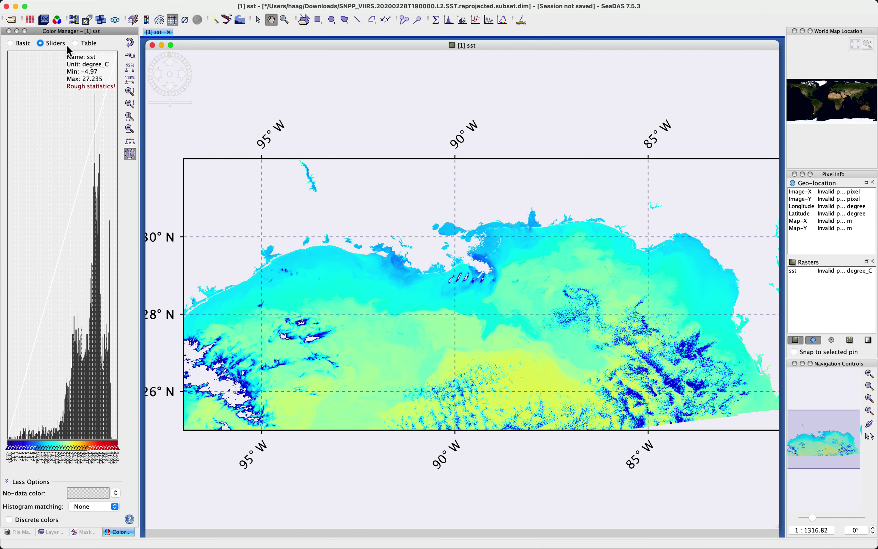
- In the palette's color table, set the color for the value 19.15 to black (0,0,0)
{"action": "left_click", "coordinate": [75, 43]}
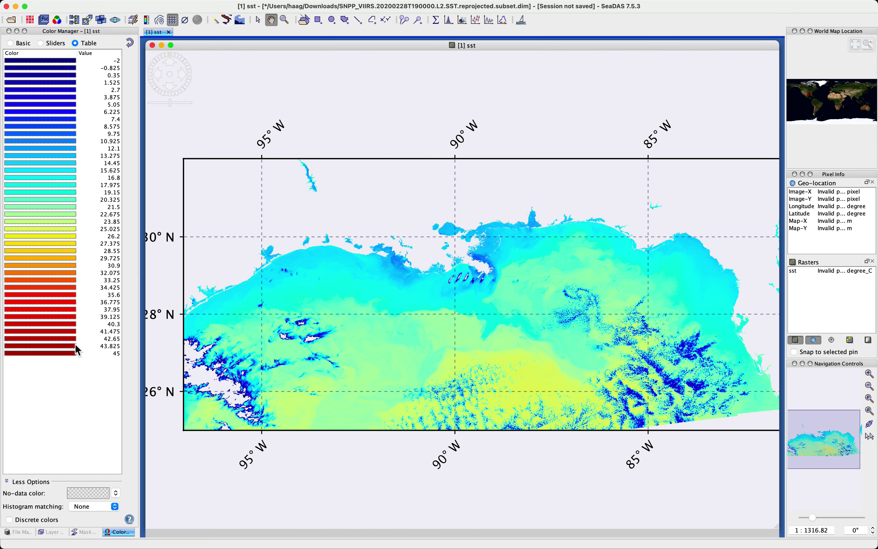
{"action": "double_click", "coordinate": [43, 195]}
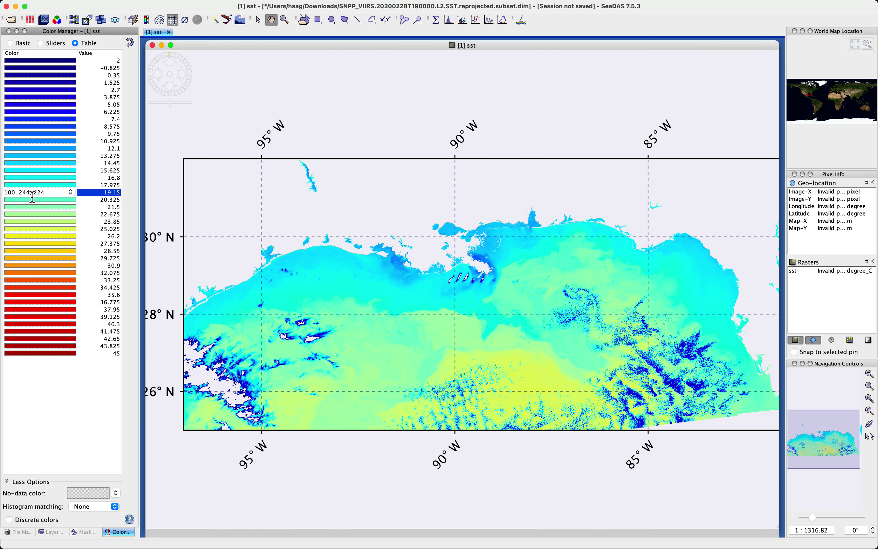
{"action": "triple_click", "coordinate": [57, 194]}
{"action": "type", "text": "0,0,0"}
{"action": "key", "text": "Return"}
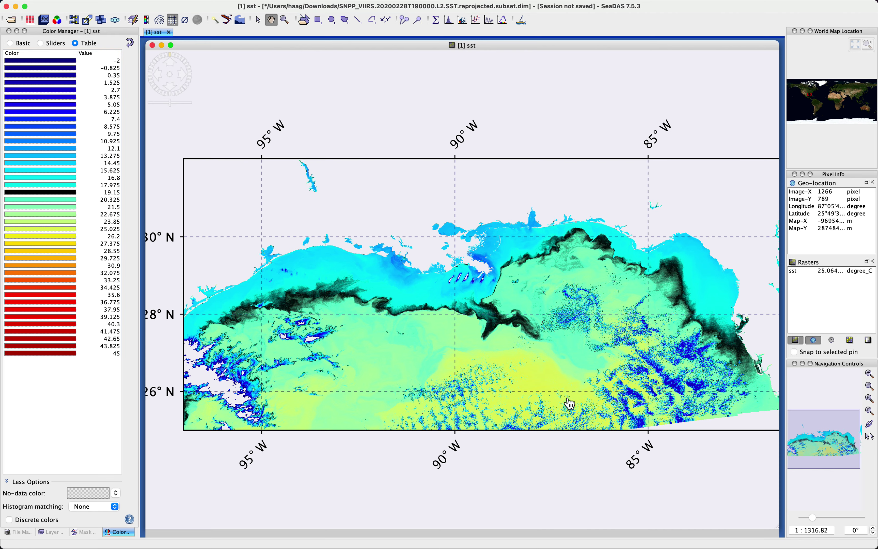
- Examine the recolored 19.15-degree areas near the coast up close and restore the default sst palette
{"action": "scroll", "coordinate": [411, 318], "scroll_direction": "down", "scroll_amount": 1}
{"action": "scroll", "coordinate": [410, 319], "scroll_direction": "up", "scroll_amount": 5}
{"action": "scroll", "coordinate": [410, 319], "scroll_direction": "up", "scroll_amount": 1}
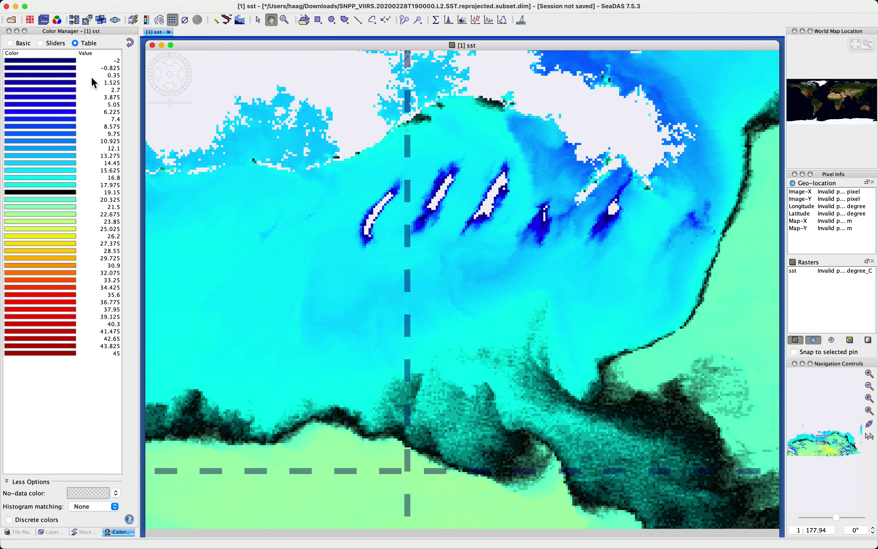
{"action": "left_click", "coordinate": [130, 43]}
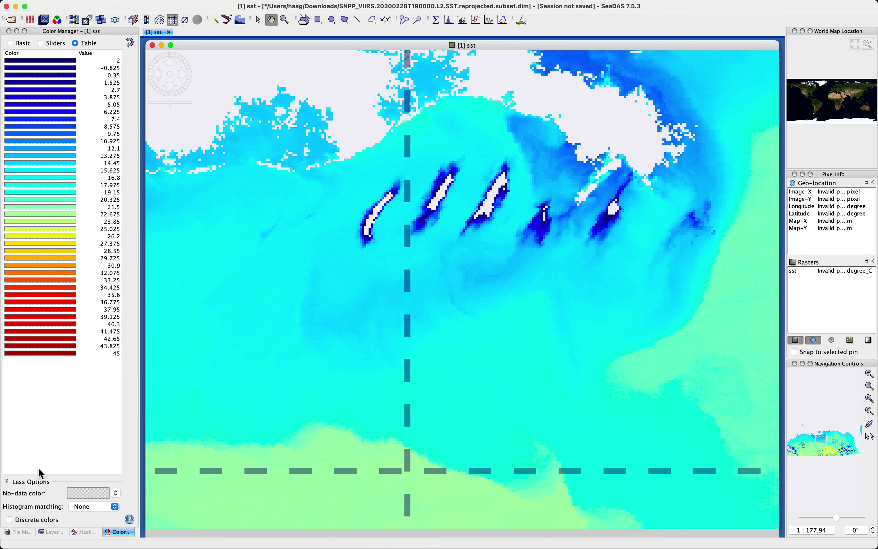
- Reset the sst color range from the band data in the basic settings and set its minimum to 12
{"action": "left_click", "coordinate": [10, 43]}
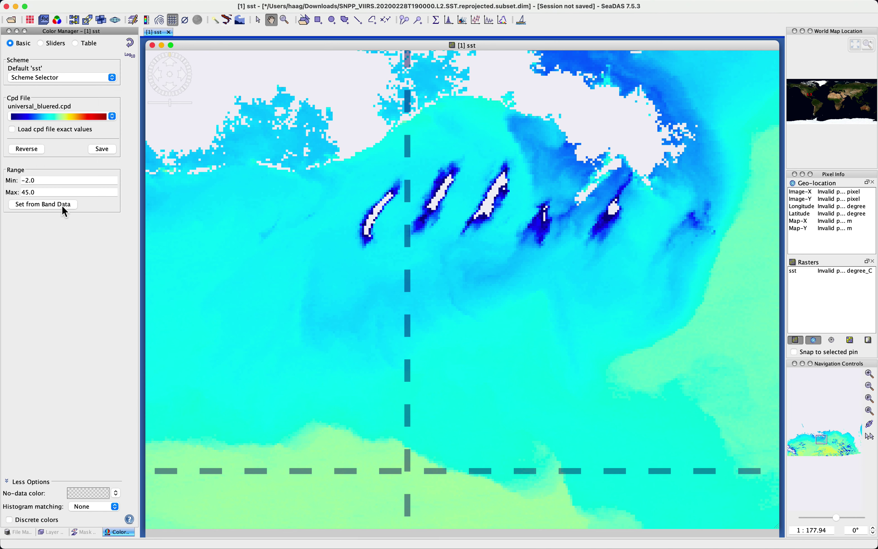
{"action": "left_click", "coordinate": [45, 205]}
{"action": "left_click", "coordinate": [83, 184]}
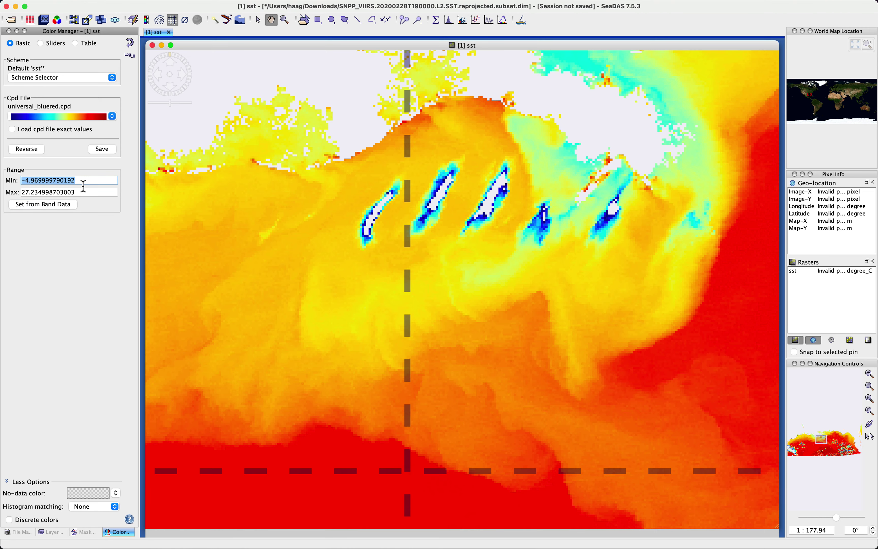
{"action": "type", "text": "12"}
{"action": "key", "text": "Tab"}
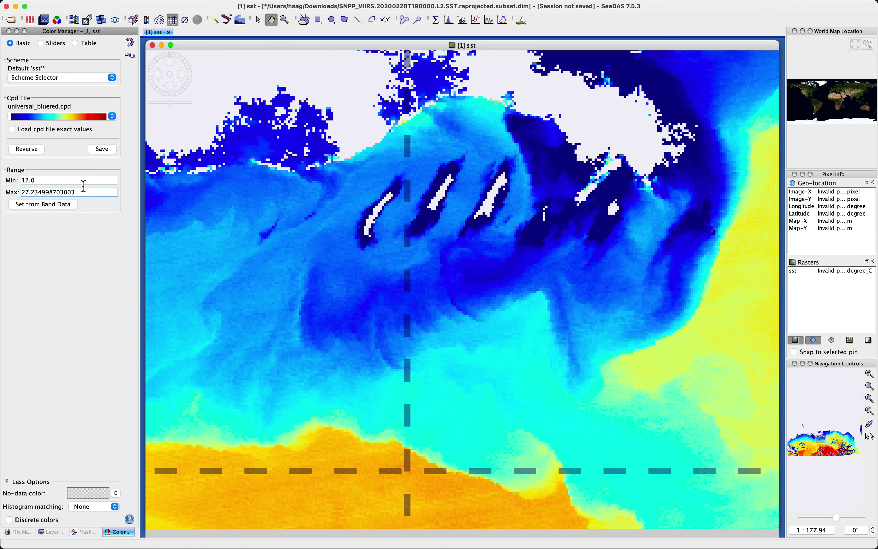
- Set the maximum of the sst color range to 28 and examine the whole image
{"action": "key", "text": "super+a"}
{"action": "type", "text": "28"}
{"action": "key", "text": "Return"}
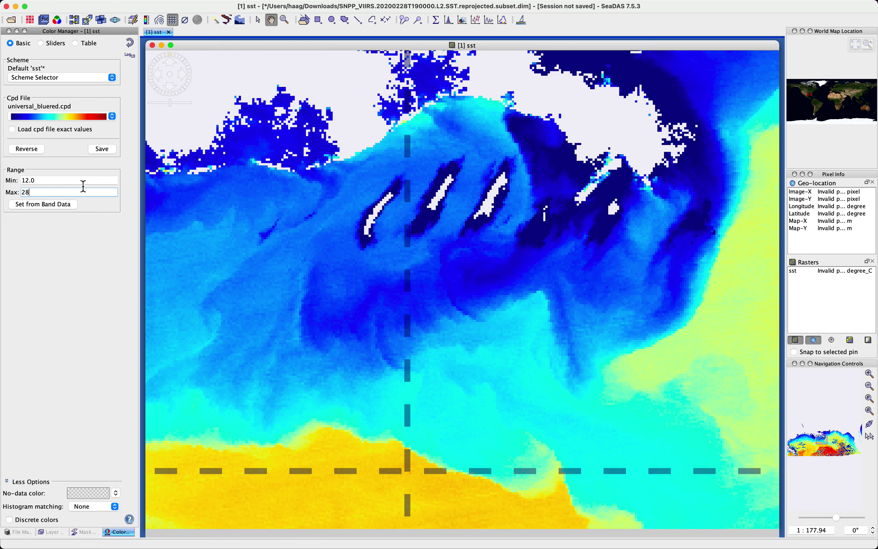
{"action": "key", "text": "Tab"}
{"action": "scroll", "coordinate": [380, 362], "scroll_direction": "down", "scroll_amount": 10}
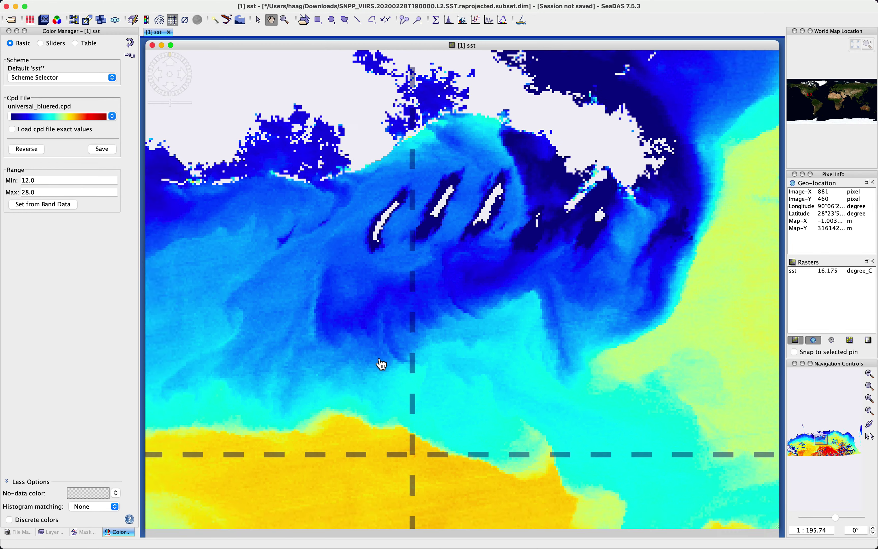
{"action": "scroll", "coordinate": [382, 363], "scroll_direction": "down", "scroll_amount": 3}
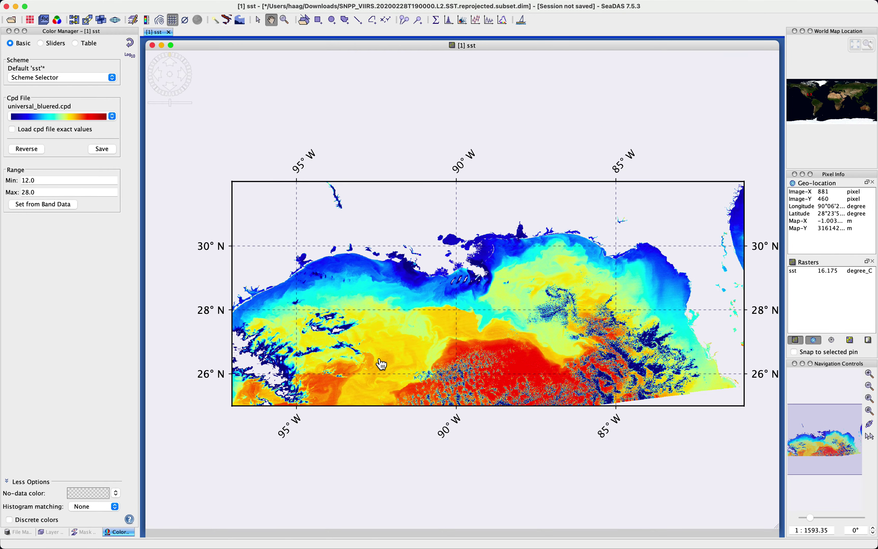
{"action": "scroll", "coordinate": [381, 363], "scroll_direction": "down", "scroll_amount": 1}
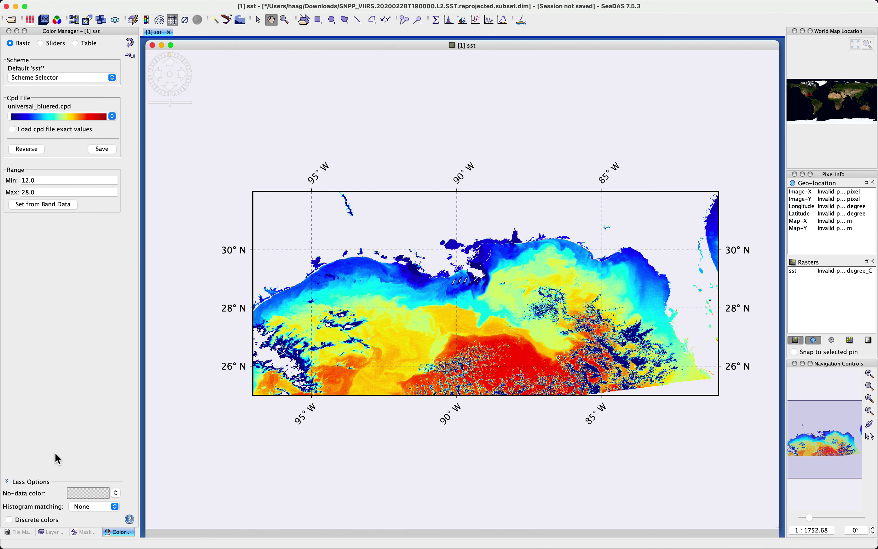
- Set the no-data color of the sst image to black
{"action": "left_click", "coordinate": [8, 482]}
{"action": "left_click", "coordinate": [8, 521]}
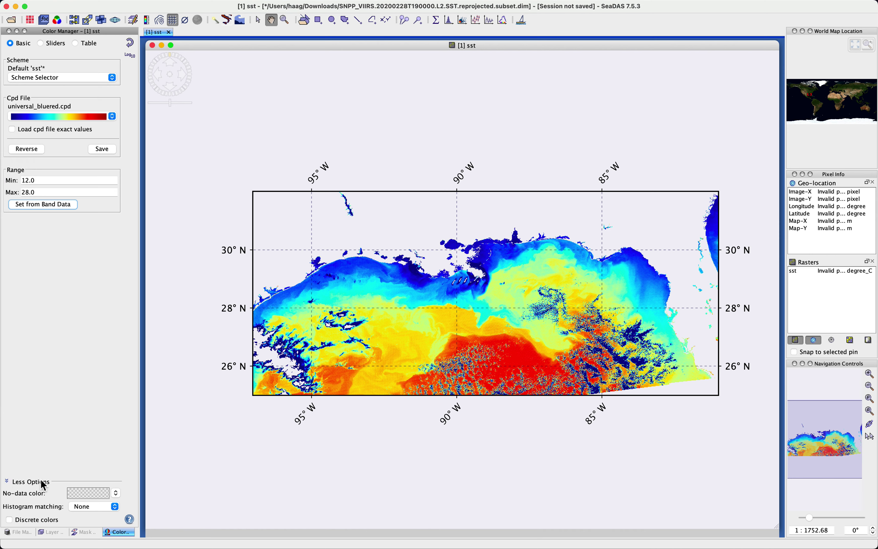
{"action": "left_click", "coordinate": [116, 494]}
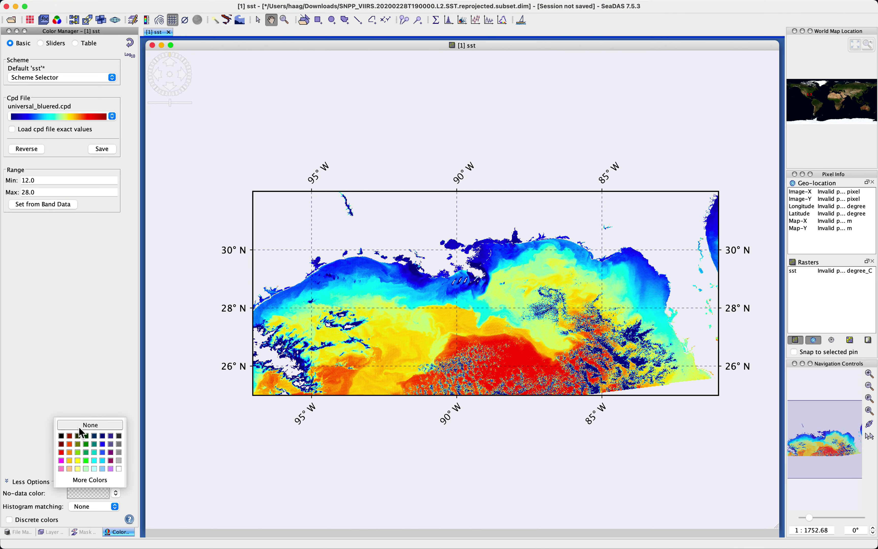
{"action": "left_click", "coordinate": [61, 436]}
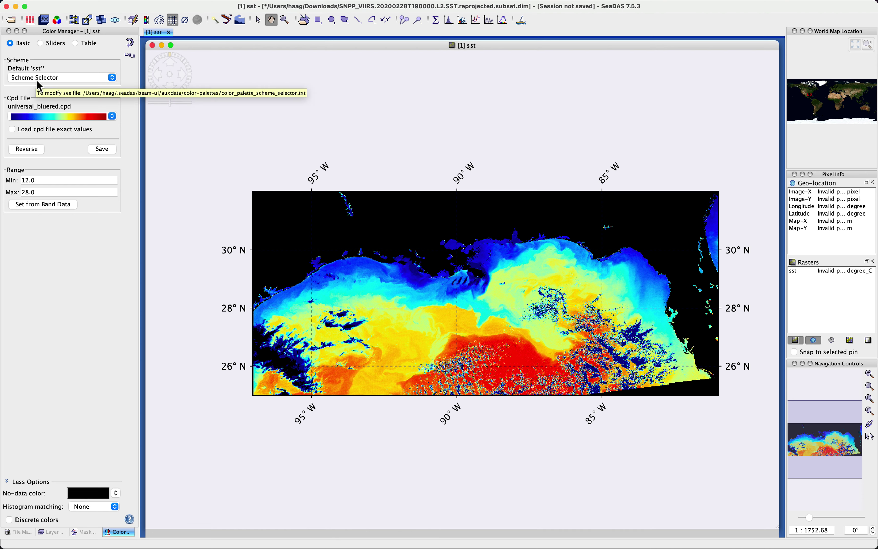
- Try the universal_bluegreen color palette on the sst image and replace it with the zebra palette
{"action": "left_click", "coordinate": [28, 116]}
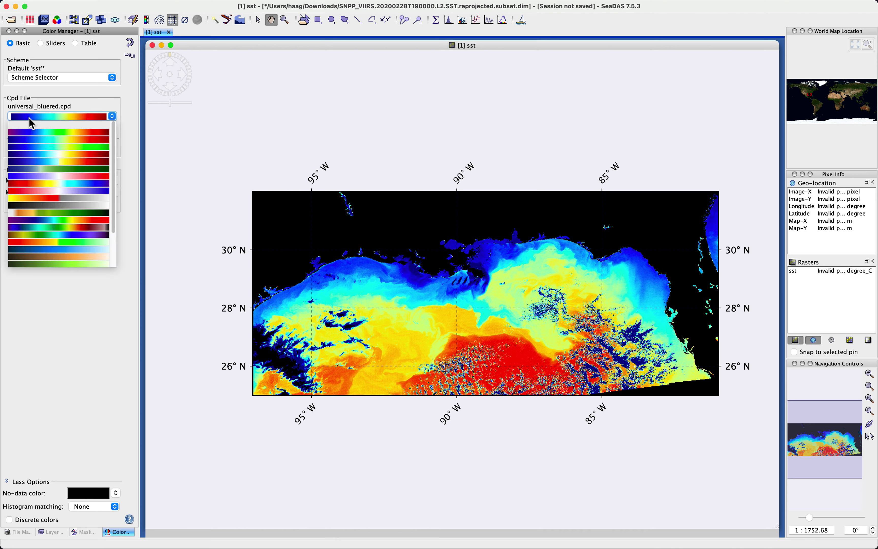
{"action": "left_click", "coordinate": [61, 147]}
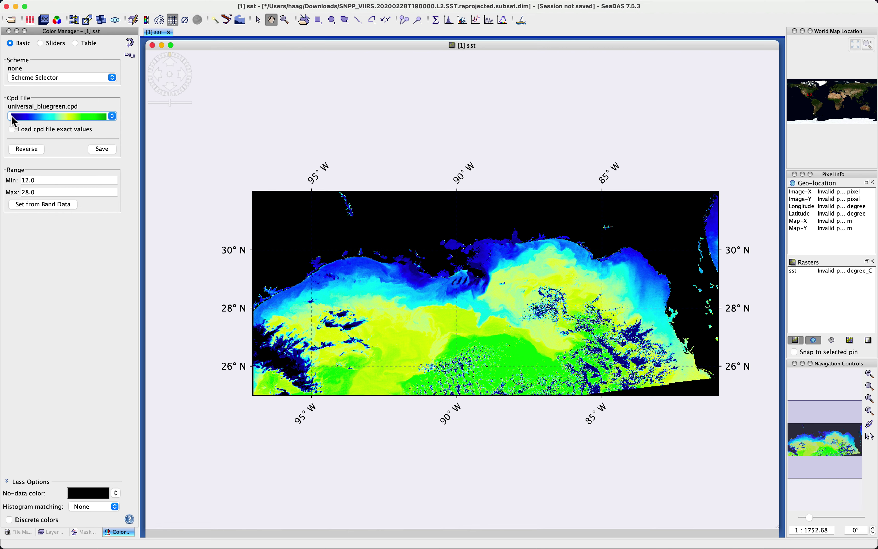
{"action": "left_click", "coordinate": [85, 118]}
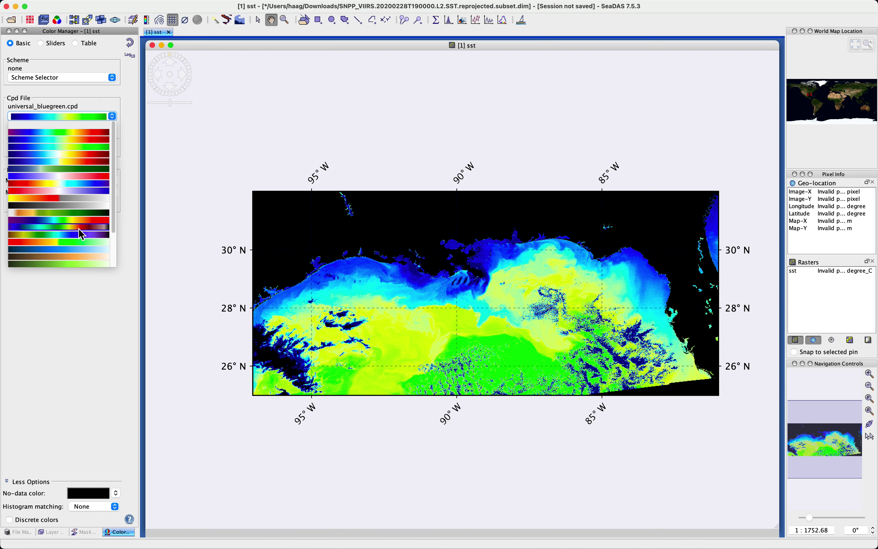
{"action": "scroll", "coordinate": [79, 229], "scroll_direction": "down", "scroll_amount": 3}
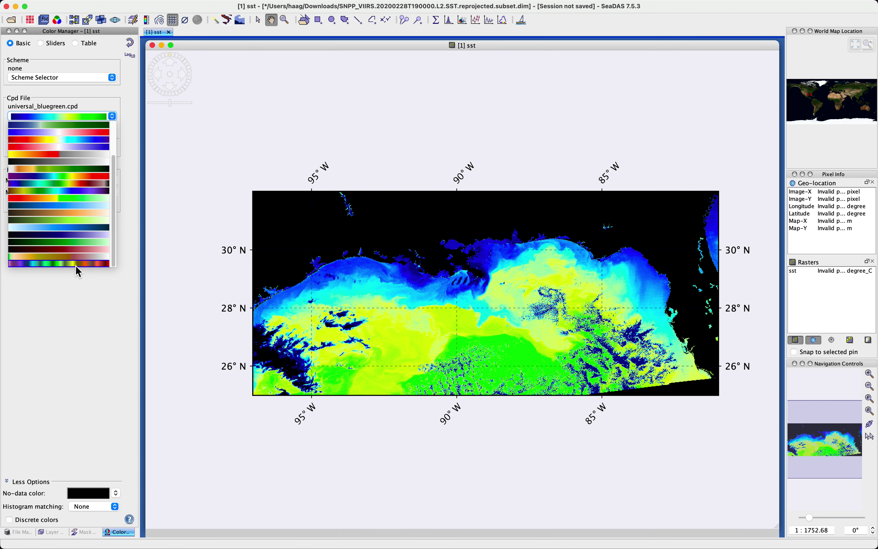
{"action": "left_click", "coordinate": [76, 265]}
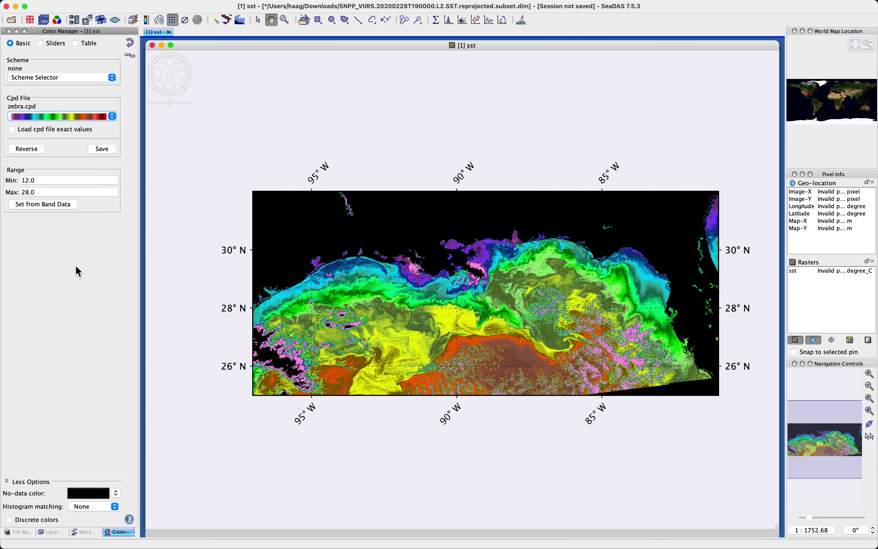
- Browse the available color palettes and apply the oceancolor_standard palette to the sst image
{"action": "left_click", "coordinate": [91, 120]}
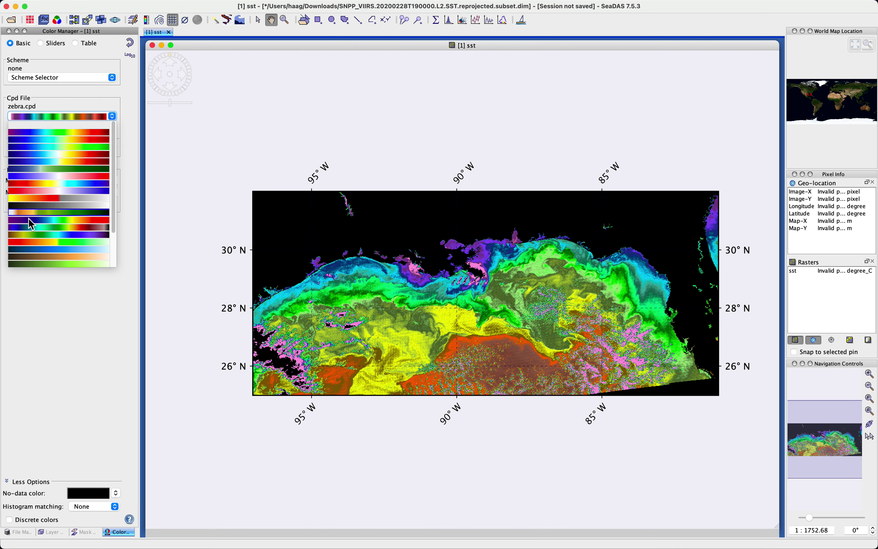
{"action": "scroll", "coordinate": [29, 226], "scroll_direction": "down", "scroll_amount": 3}
{"action": "scroll", "coordinate": [30, 226], "scroll_direction": "up", "scroll_amount": 1}
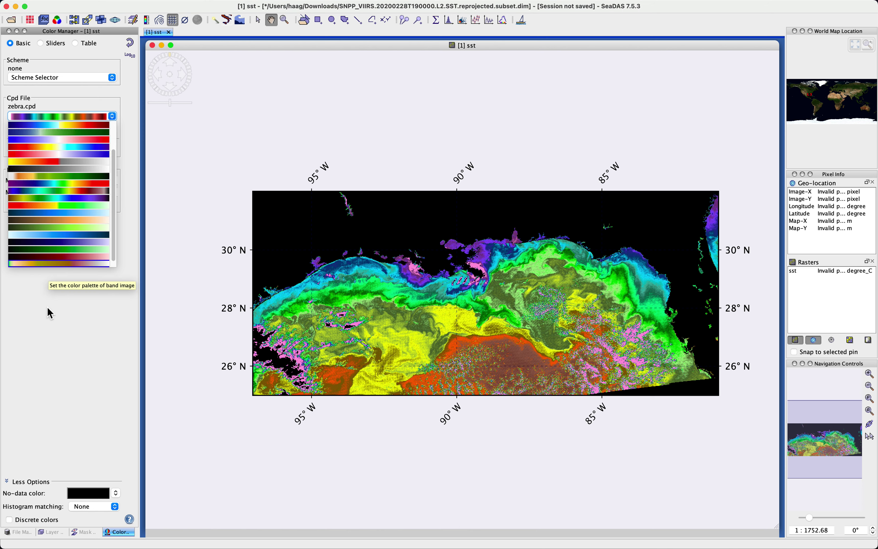
{"action": "left_click", "coordinate": [72, 322]}
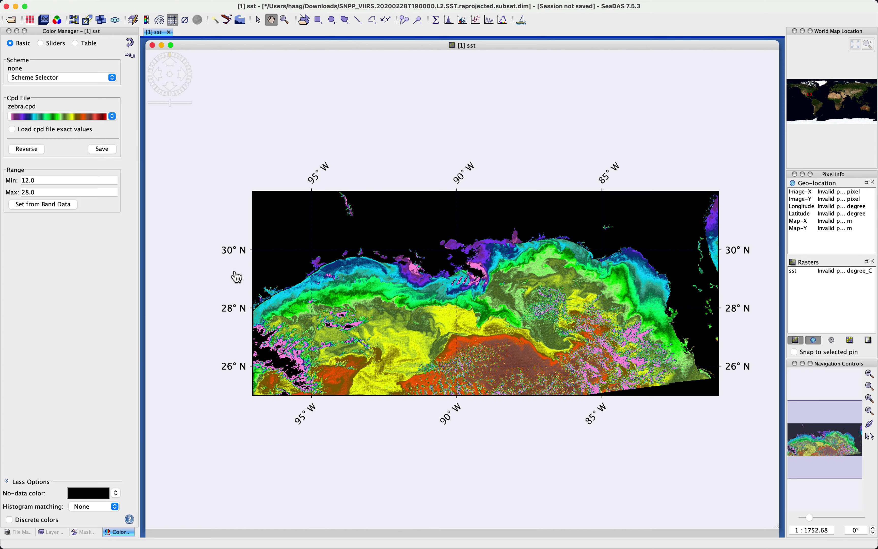
{"action": "left_click", "coordinate": [65, 116]}
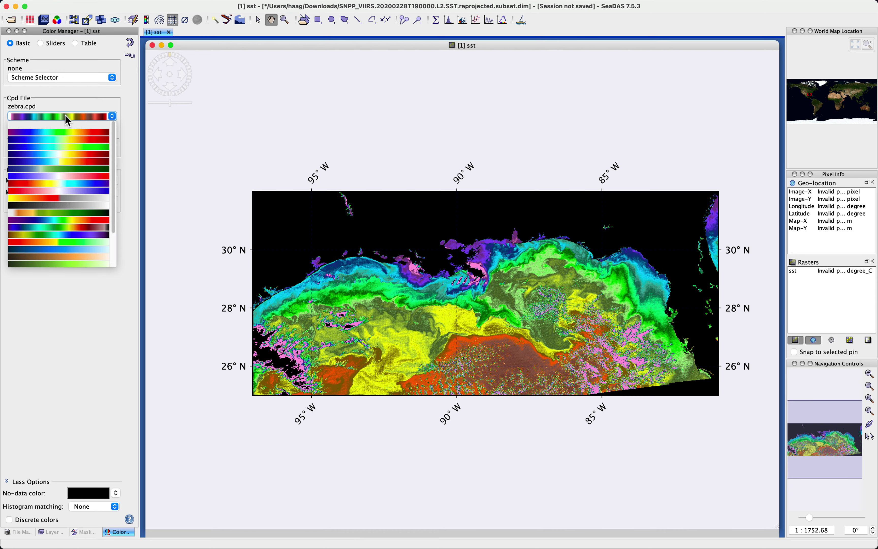
{"action": "left_click", "coordinate": [67, 137]}
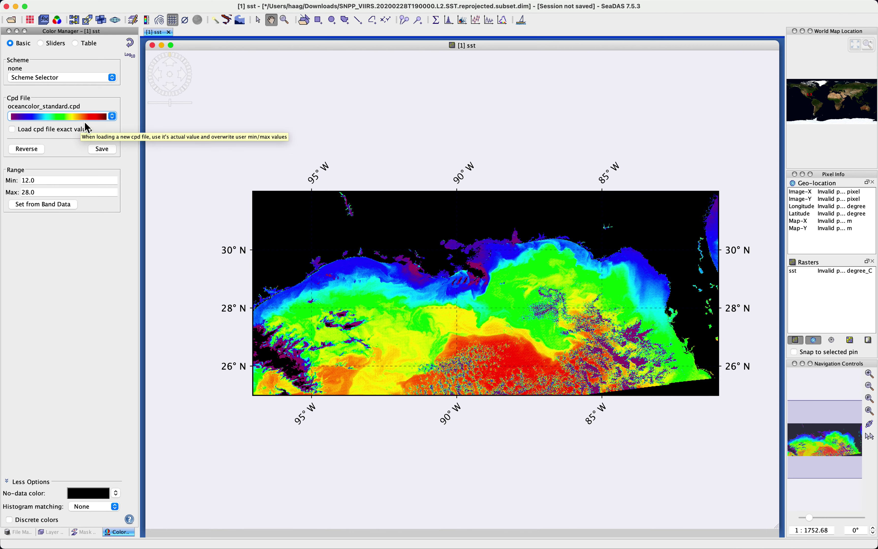
- Apply the predefined SST color scheme to the sst image
{"action": "left_click", "coordinate": [72, 117]}
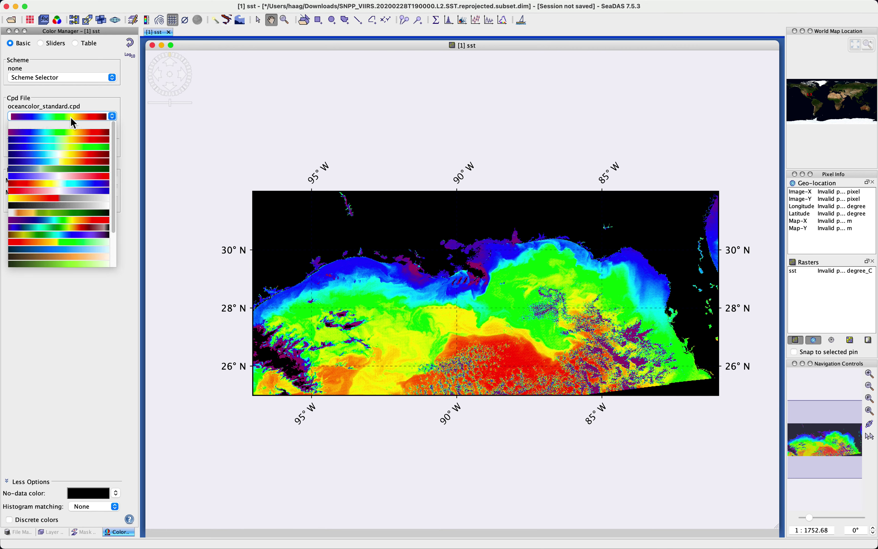
{"action": "left_click", "coordinate": [64, 78]}
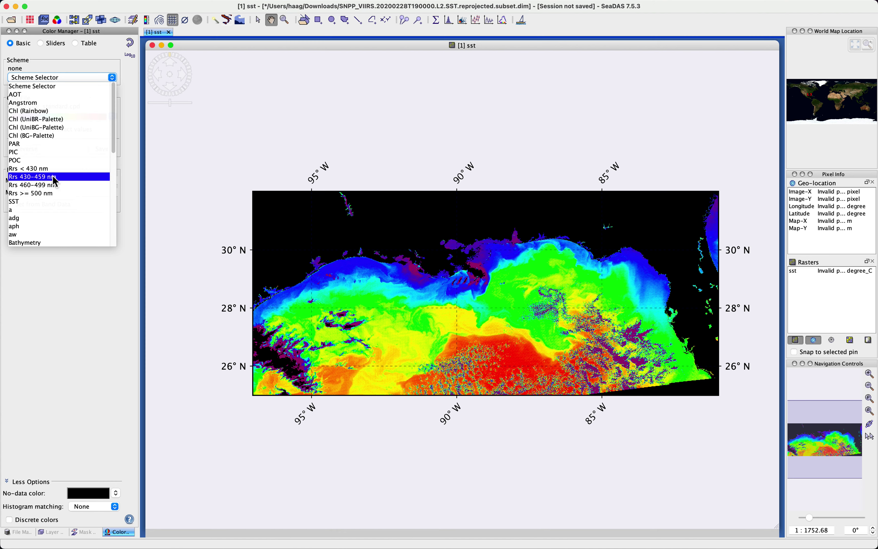
{"action": "left_click", "coordinate": [52, 202]}
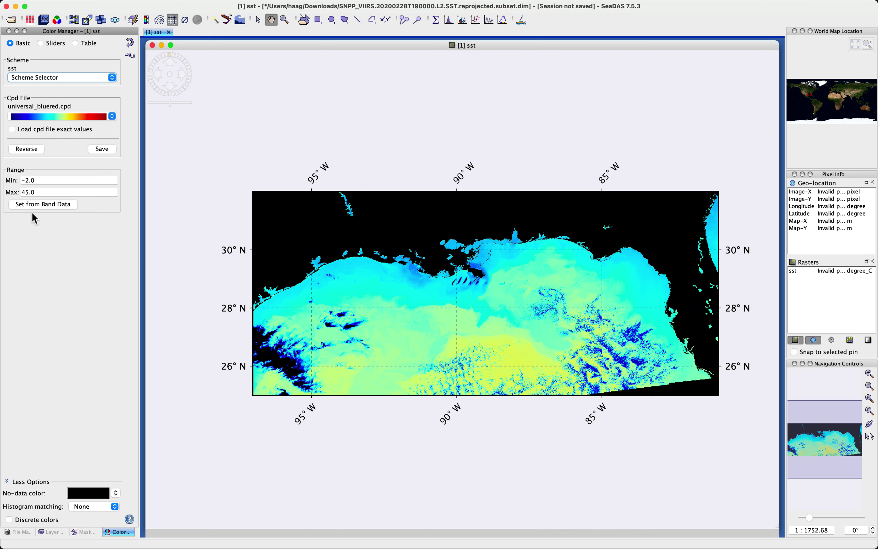
{"action": "key", "text": "super+Tab"}
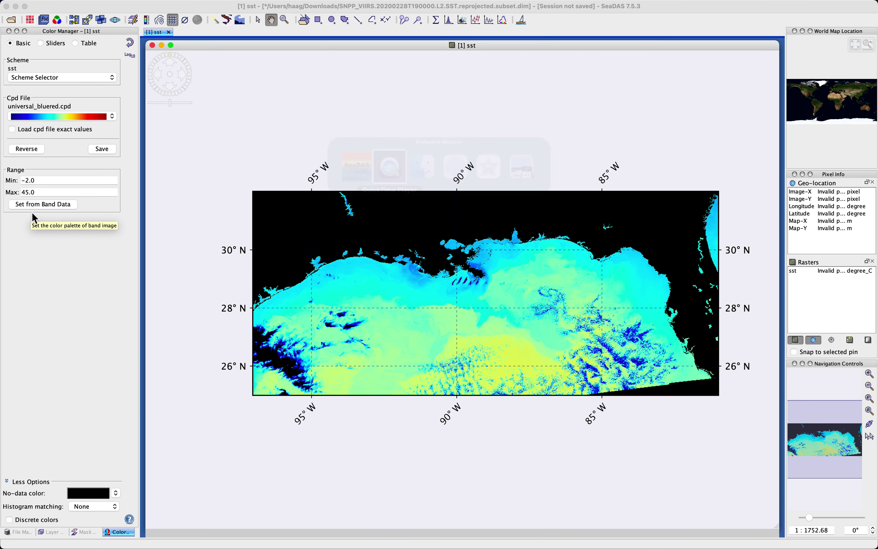
{"action": "mouse_move", "coordinate": [390, 5]}
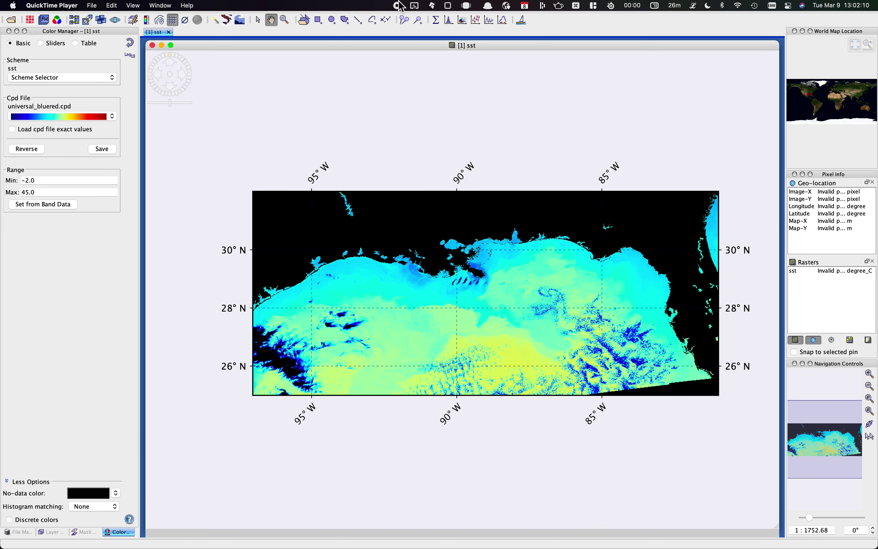